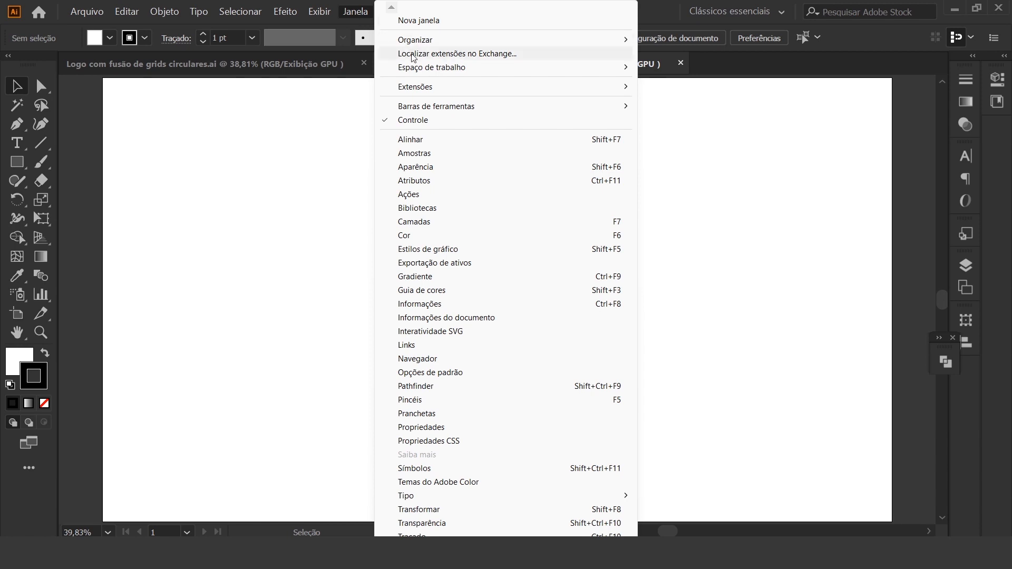
pyautogui.moveTo(453, 108)
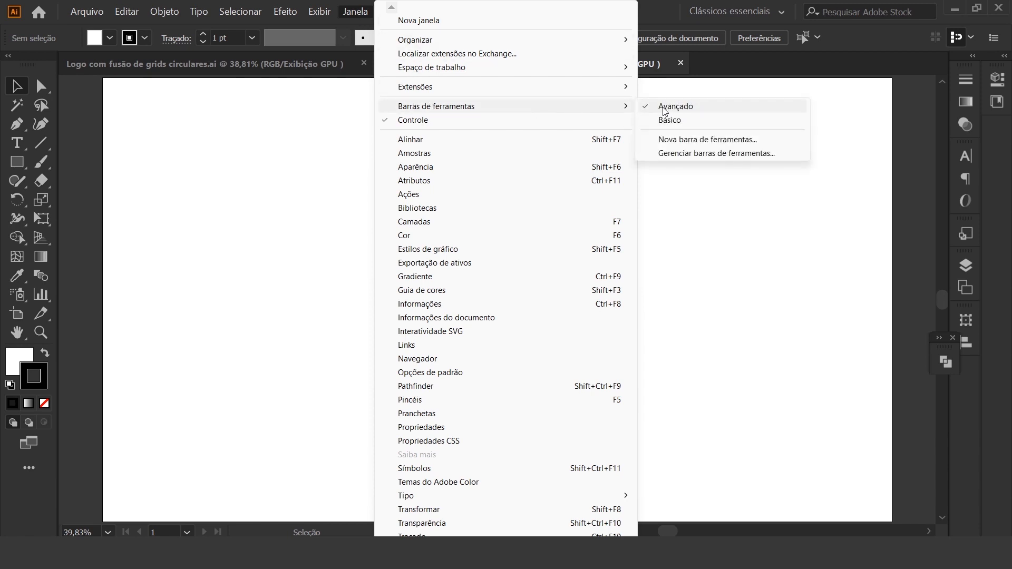
pyautogui.click(914, 137)
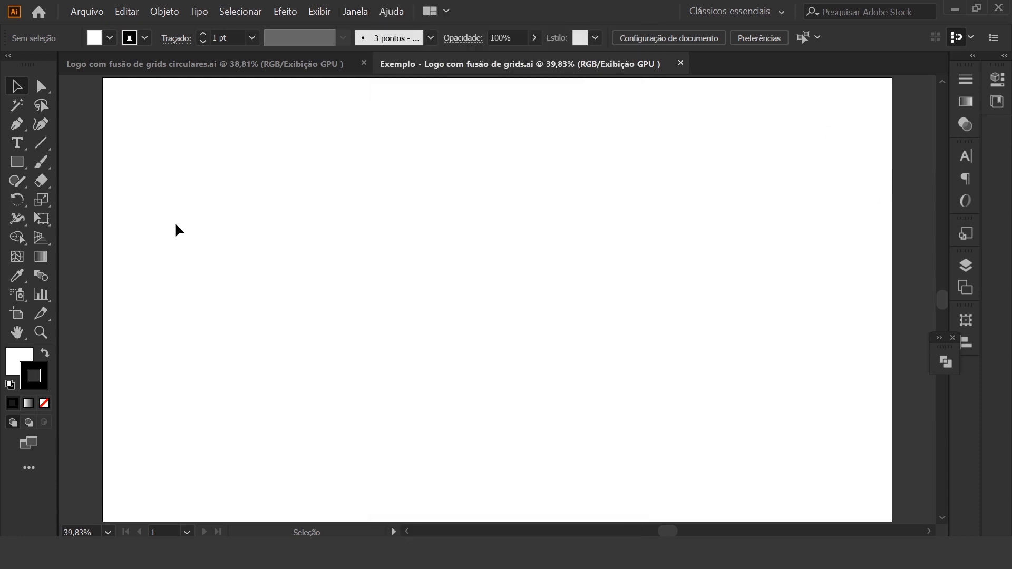
# Configure the Polar Grid tool with 8 concentric dividers and 0 radial dividers
pyautogui.click(46, 146)
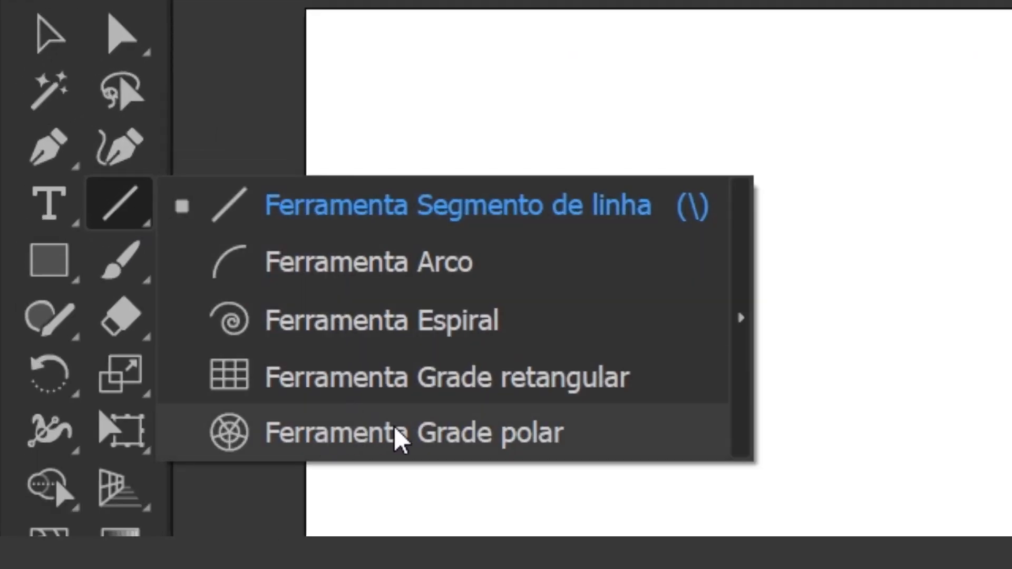
pyautogui.click(427, 435)
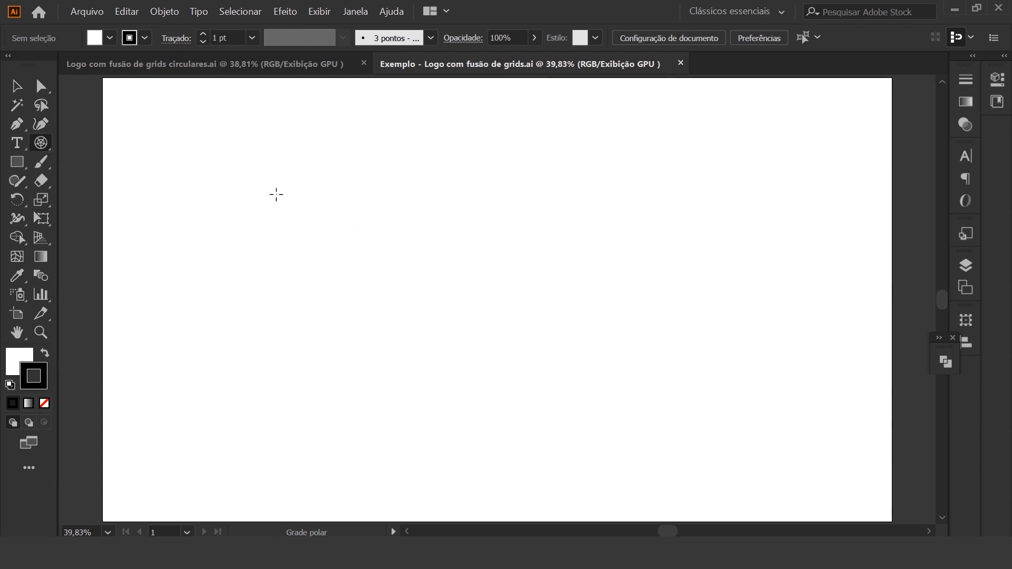
pyautogui.doubleClick(40, 143)
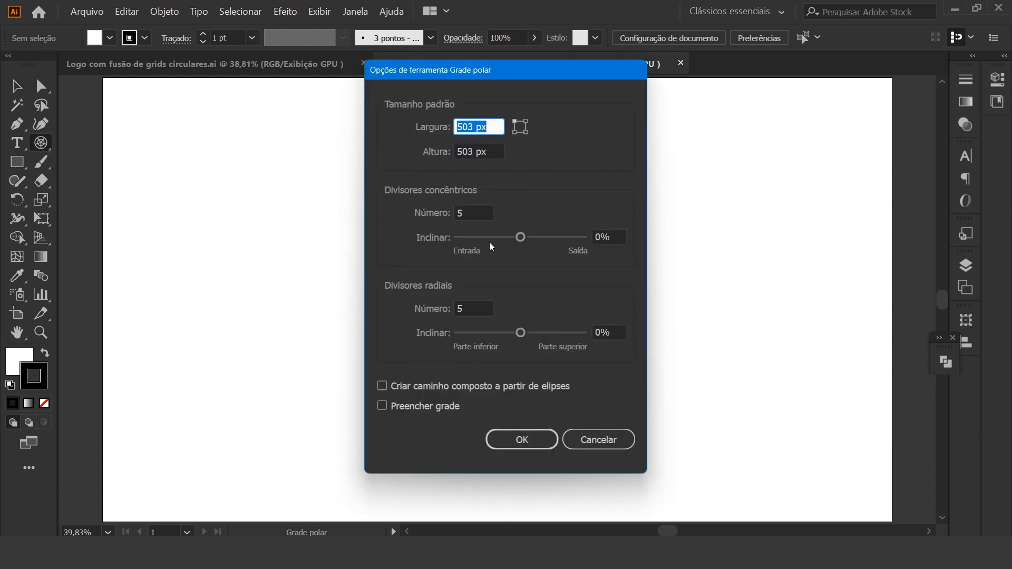
pyautogui.moveTo(477, 213); pyautogui.dragTo(385, 204)
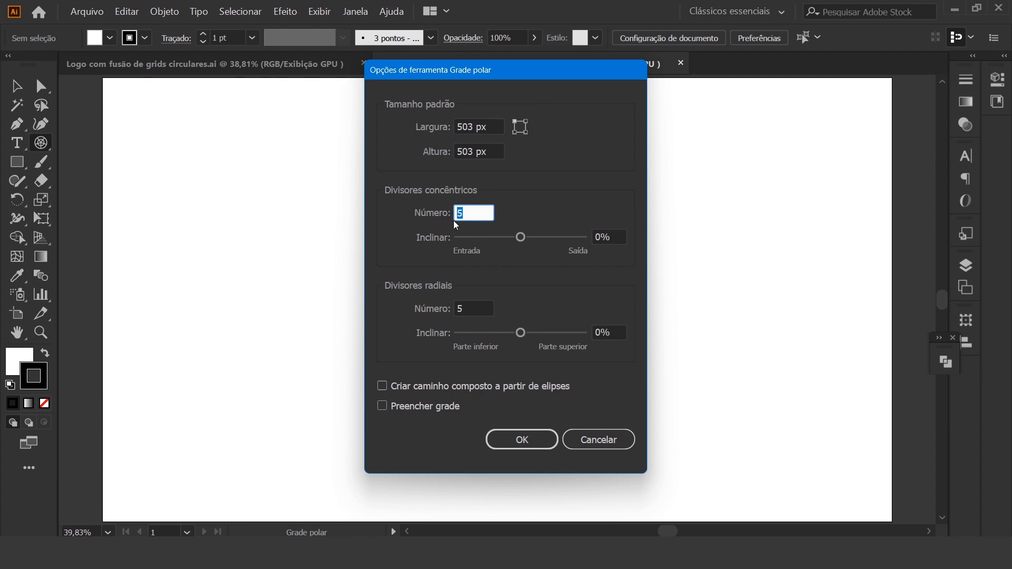
pyautogui.write('8')
pyautogui.click(477, 308)
pyautogui.moveTo(477, 307); pyautogui.dragTo(451, 308)
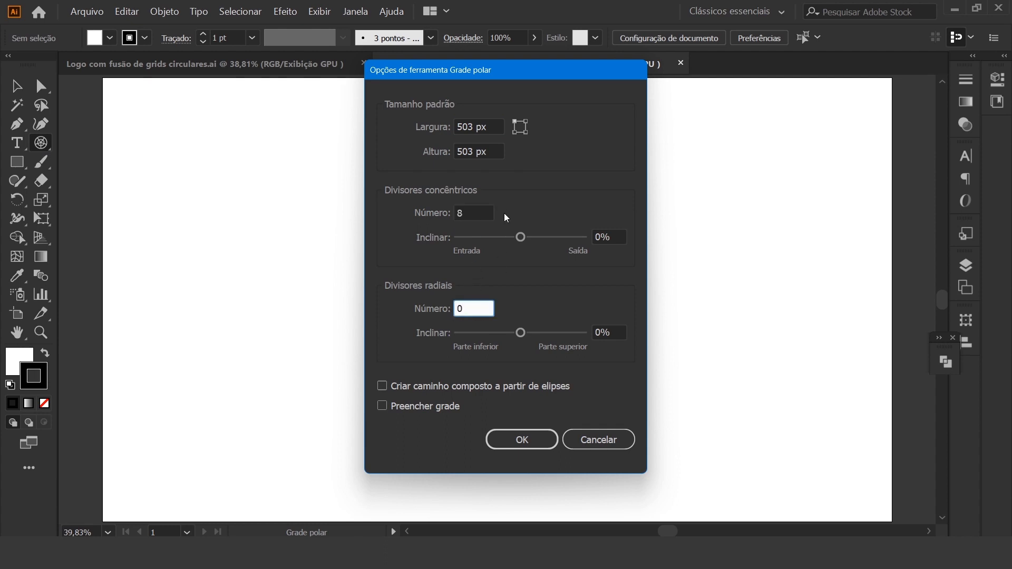
pyautogui.click(464, 213)
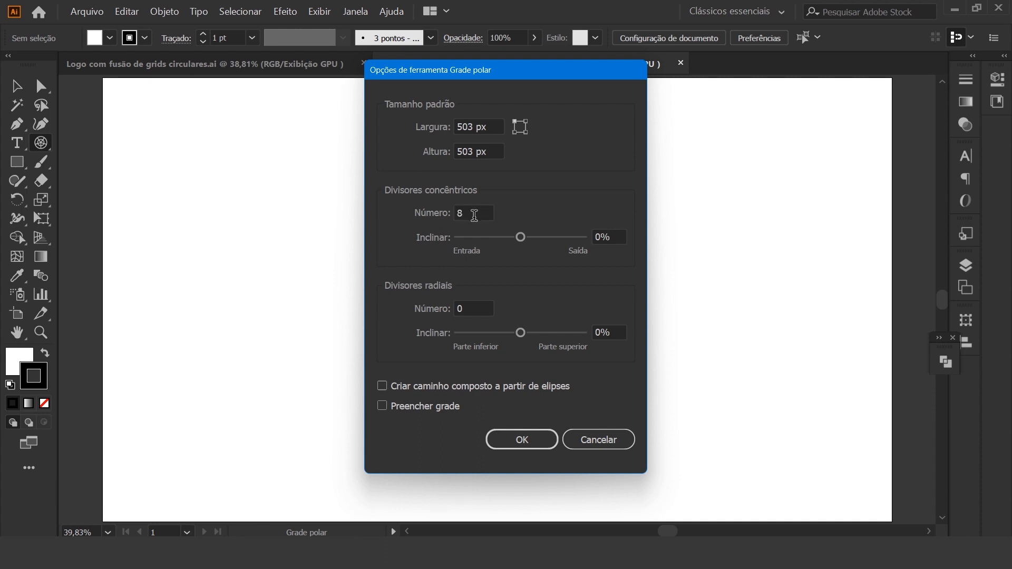
pyautogui.click(476, 214)
pyautogui.click(537, 438)
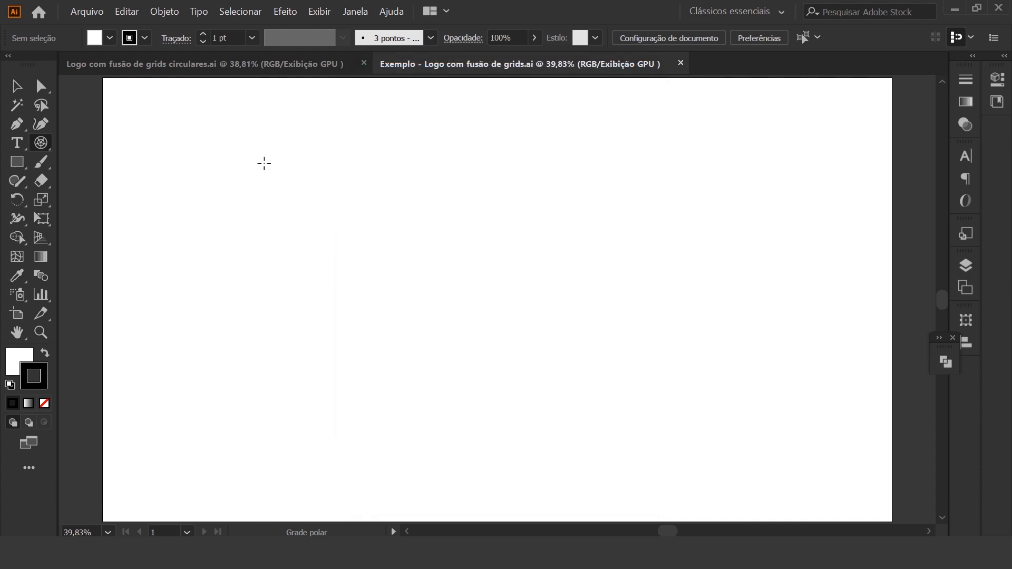
# Draw a perfectly circular polar grid and reposition it slightly left of the artboard's centre, in the upper half
pyautogui.moveTo(281, 176); pyautogui.dragTo(479, 362)
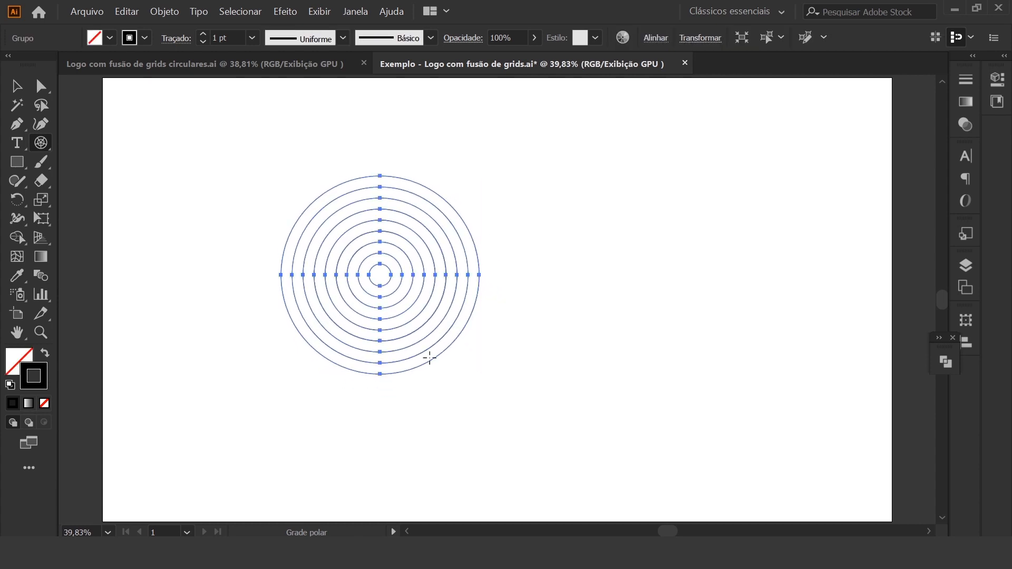
pyautogui.click(17, 86)
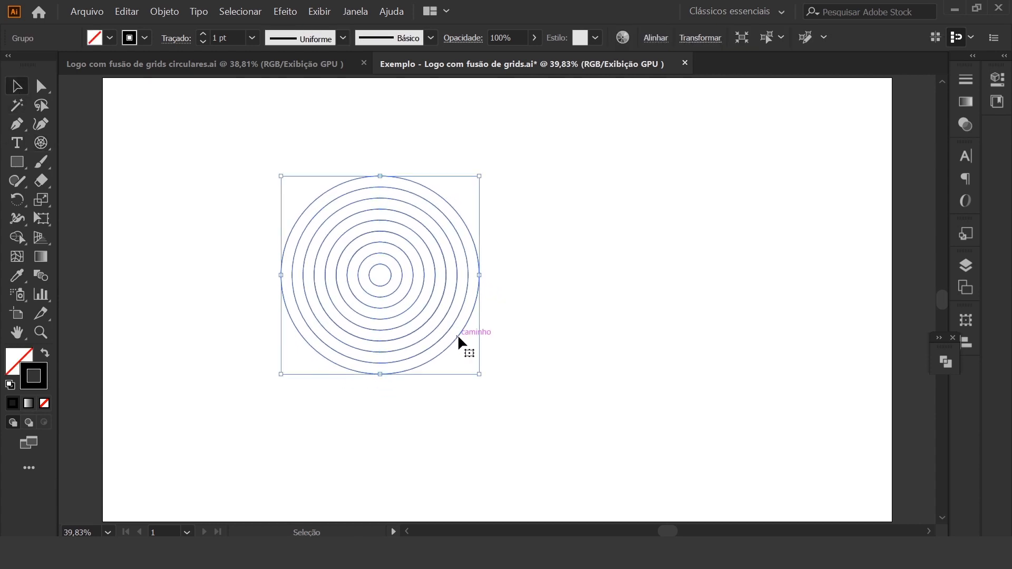
pyautogui.moveTo(461, 334); pyautogui.dragTo(440, 284)
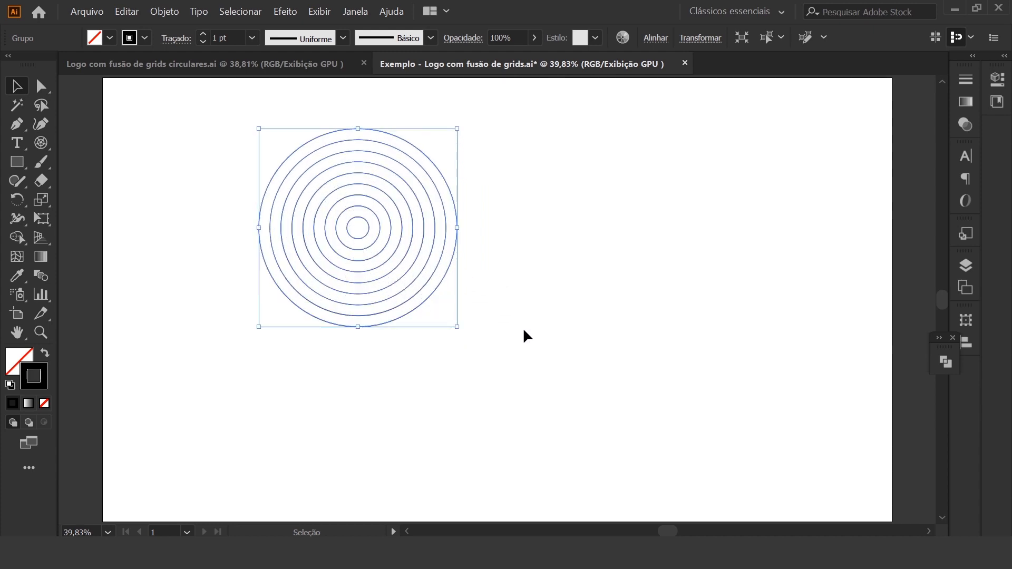
pyautogui.moveTo(437, 289); pyautogui.dragTo(495, 315)
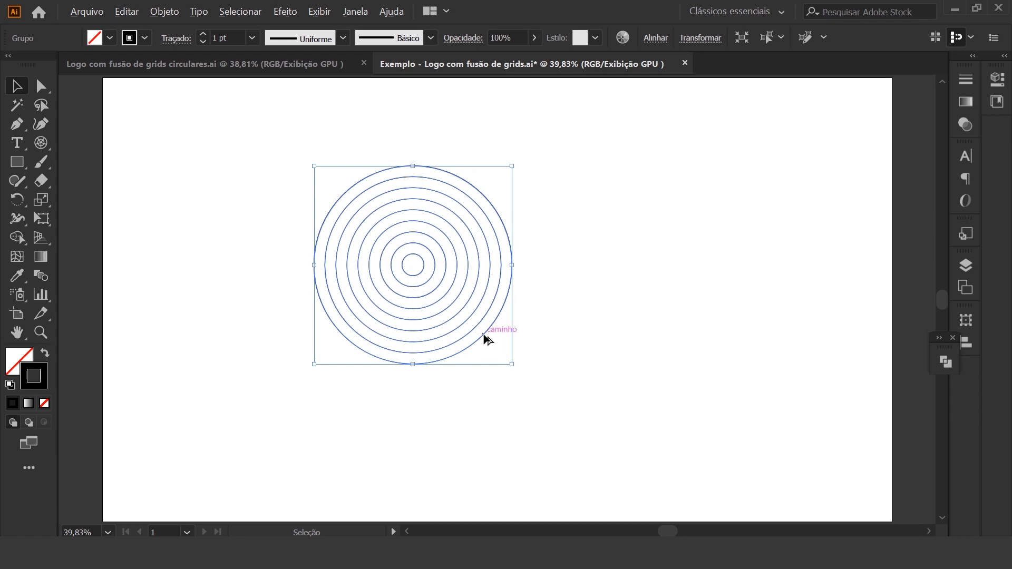
# Duplicate the circular grid horizontally to the right, so the copy's outer circle touches the original's innermost circle
pyautogui.moveTo(486, 338); pyautogui.dragTo(594, 341)
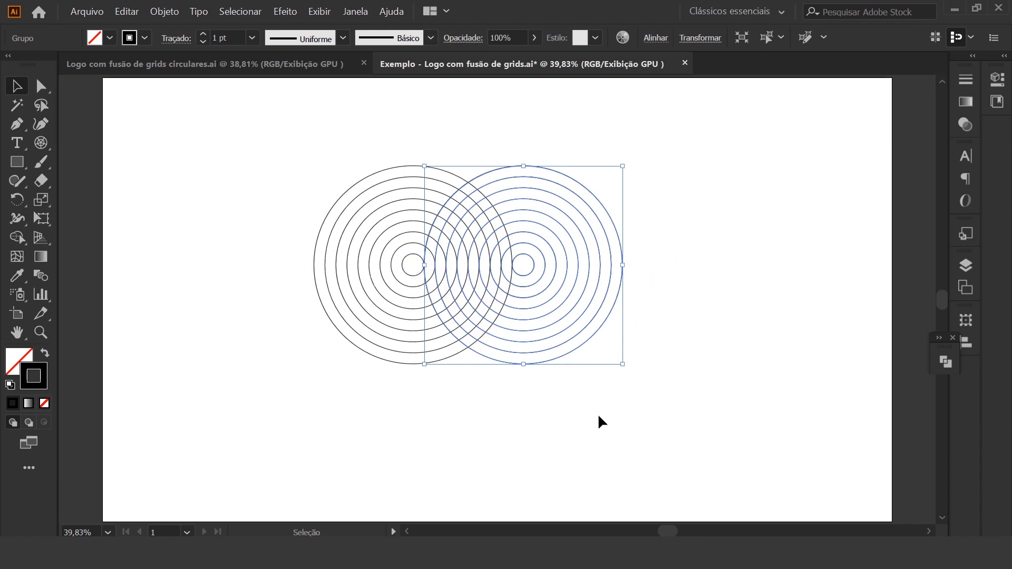
pyautogui.hotkey('ctrl', '+')
pyautogui.hotkey('ctrl', '+')
pyautogui.hotkey('ctrl', '+')
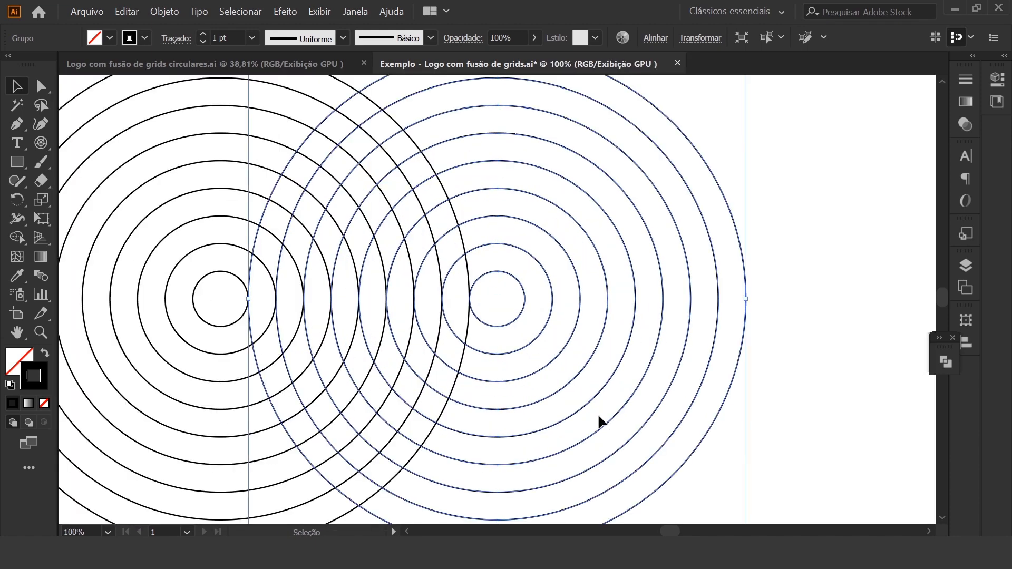
pyautogui.hotkey('ctrl', '-')
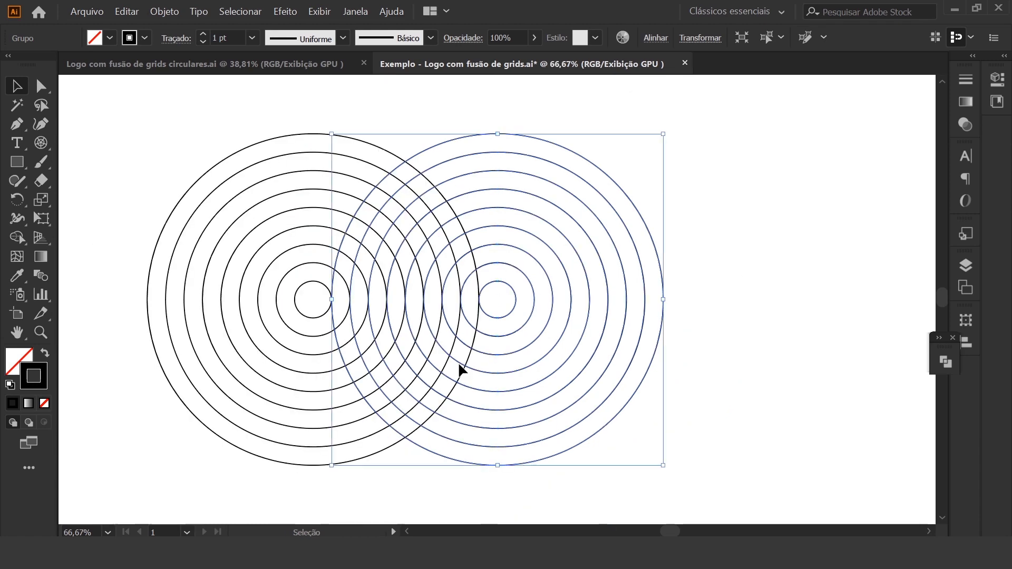
pyautogui.click(116, 318)
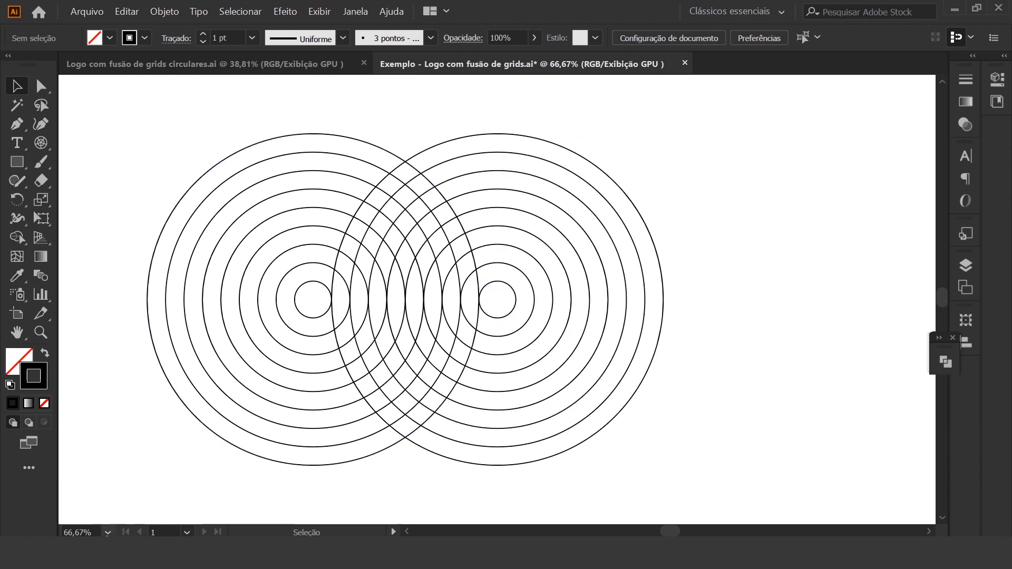
pyautogui.click(109, 532)
pyautogui.click(156, 519)
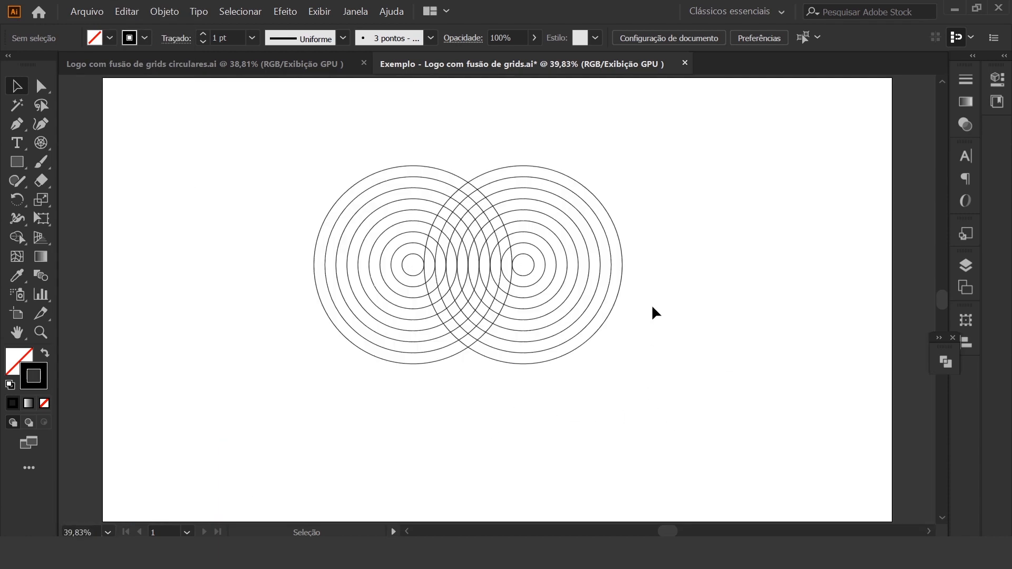
# Copy and paste the right-hand circular grid, placing the new copy below the other two grids
pyautogui.click(600, 327)
pyautogui.press('a')
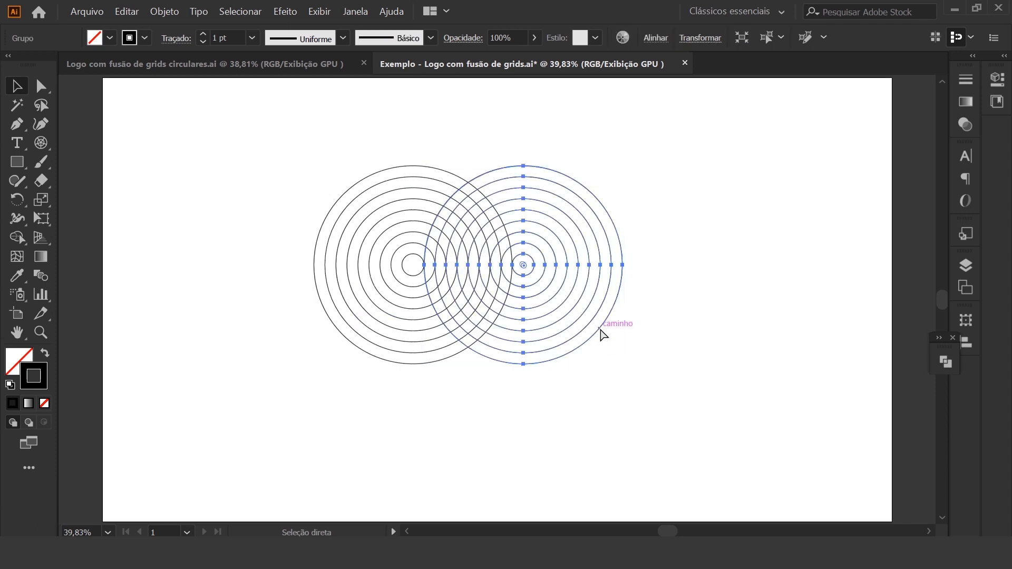
pyautogui.hotkey('ctrl', 'c')
pyautogui.hotkey('ctrl', 'v')
pyautogui.press('v')
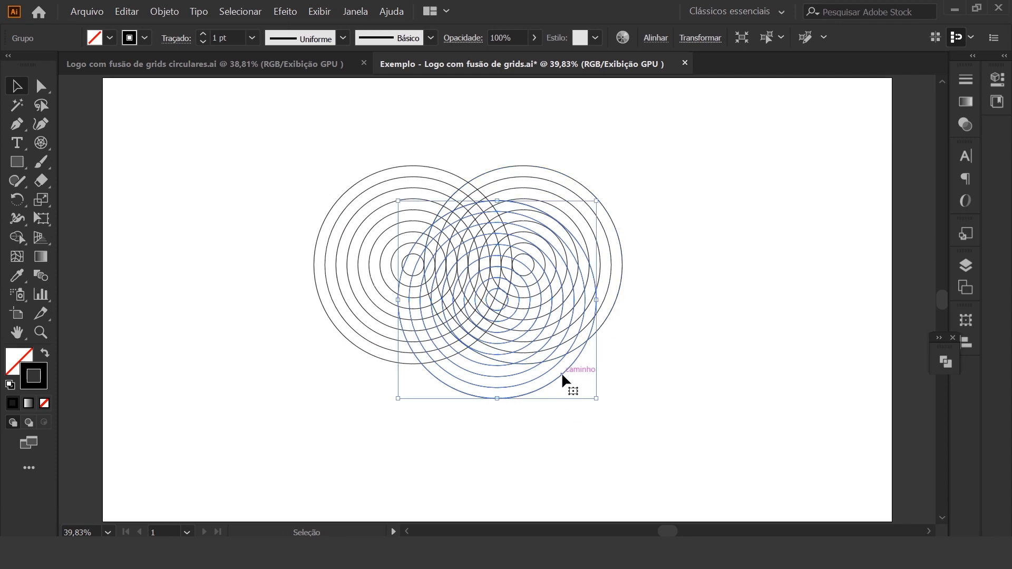
pyautogui.moveTo(561, 373); pyautogui.dragTo(547, 433)
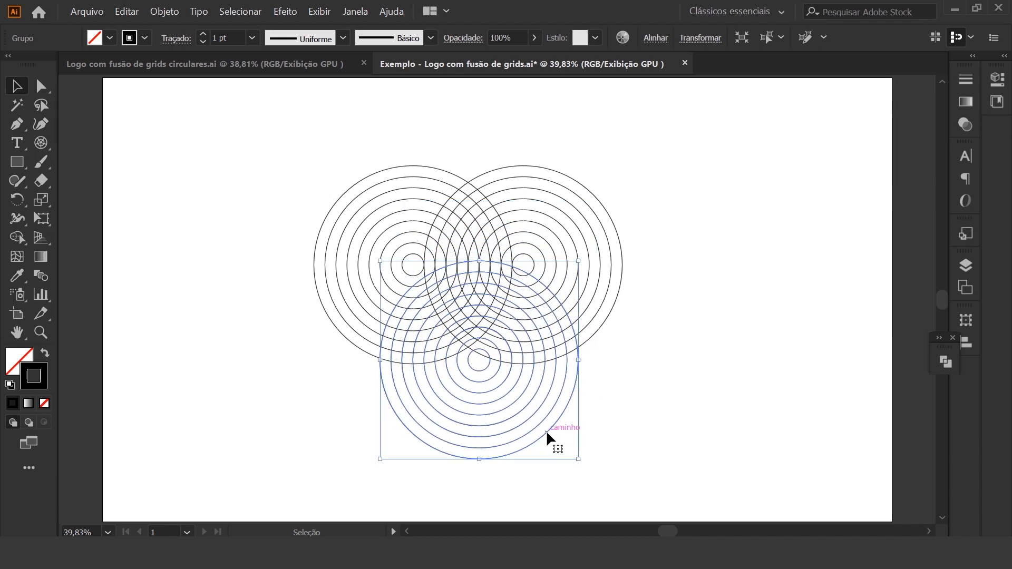
# Fine-tune the third grid's position, centring it horizontally between the two upper grids and aligning its circles with their intersections
pyautogui.hotkey('ctrl', '=')
pyautogui.hotkey('ctrl', '=')
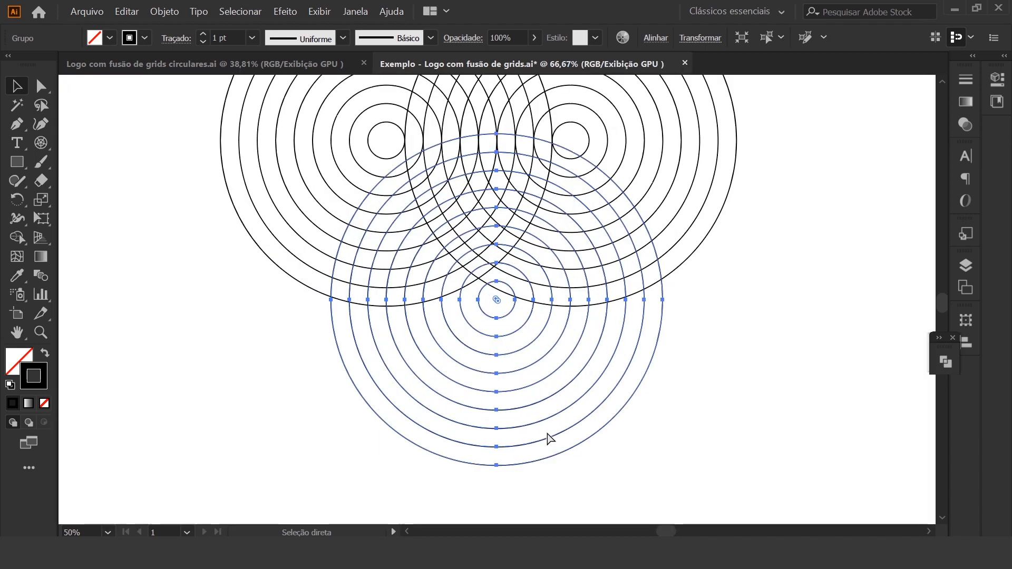
pyautogui.scroll(4, 543, 417)
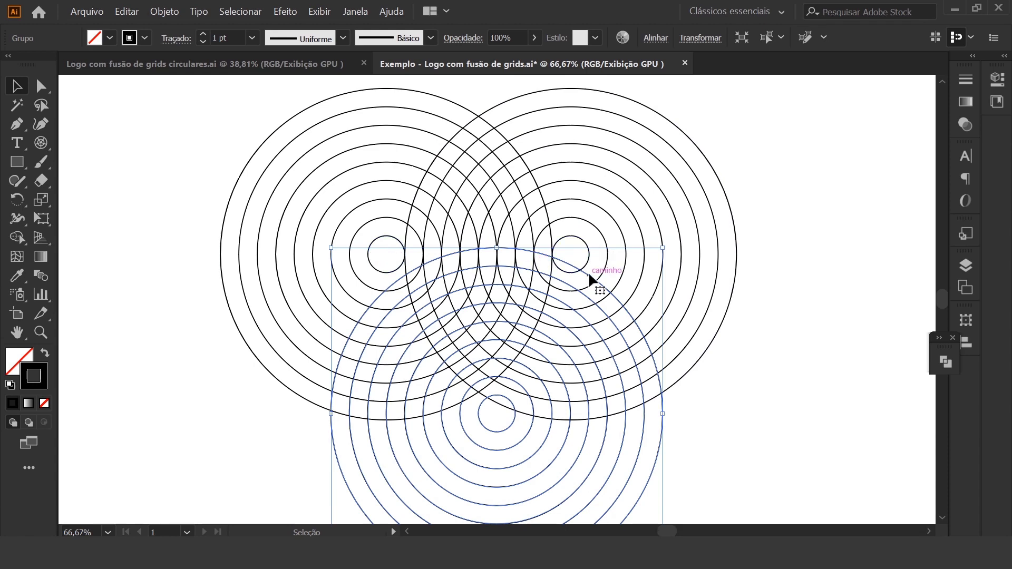
pyautogui.moveTo(587, 272); pyautogui.dragTo(569, 231)
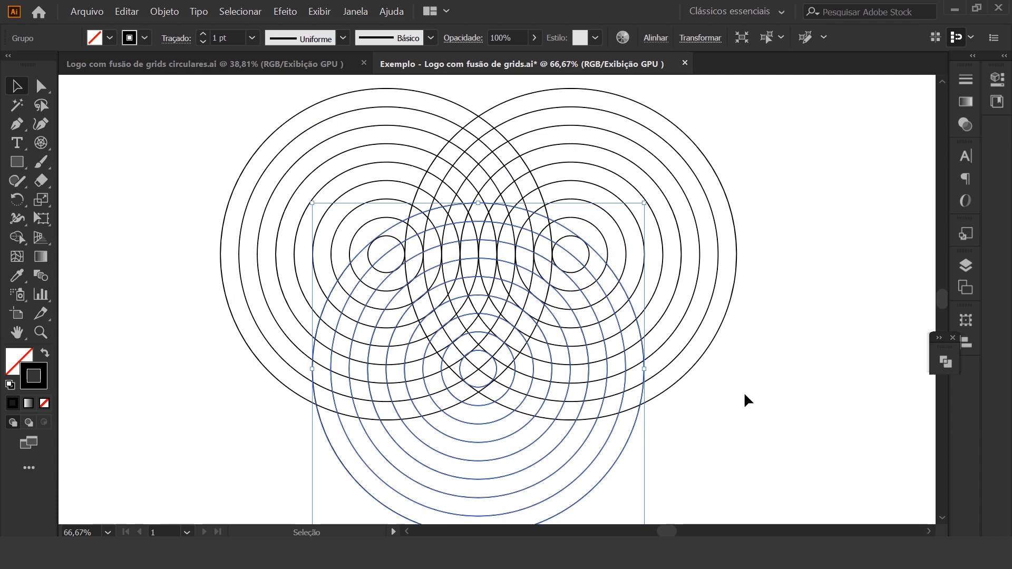
pyautogui.click(788, 393)
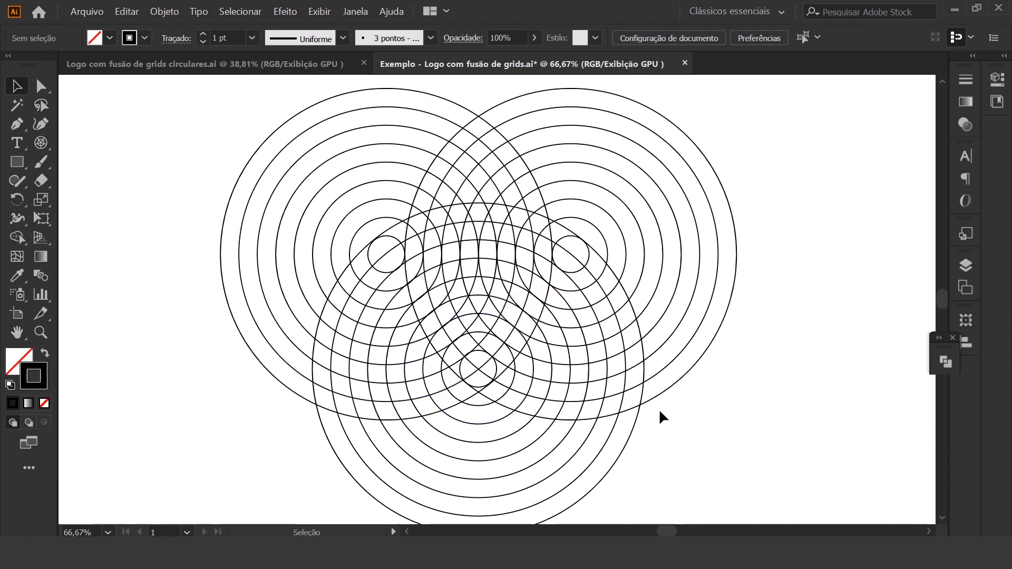
# Set the stroke weight of all three circular grids to 0,25 pt
pyautogui.click(107, 533)
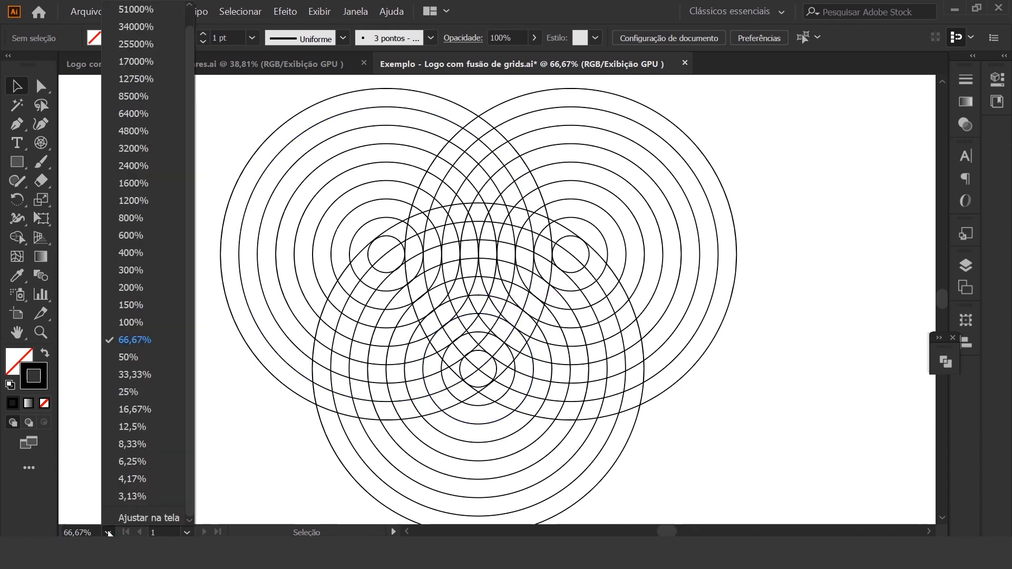
pyautogui.click(147, 520)
pyautogui.moveTo(275, 125); pyautogui.dragTo(704, 467)
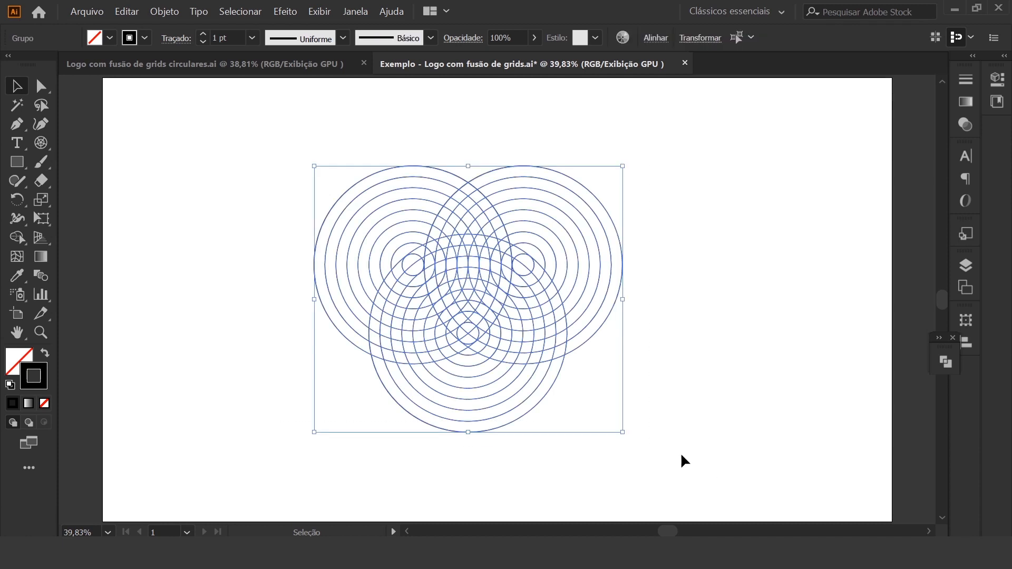
pyautogui.click(253, 41)
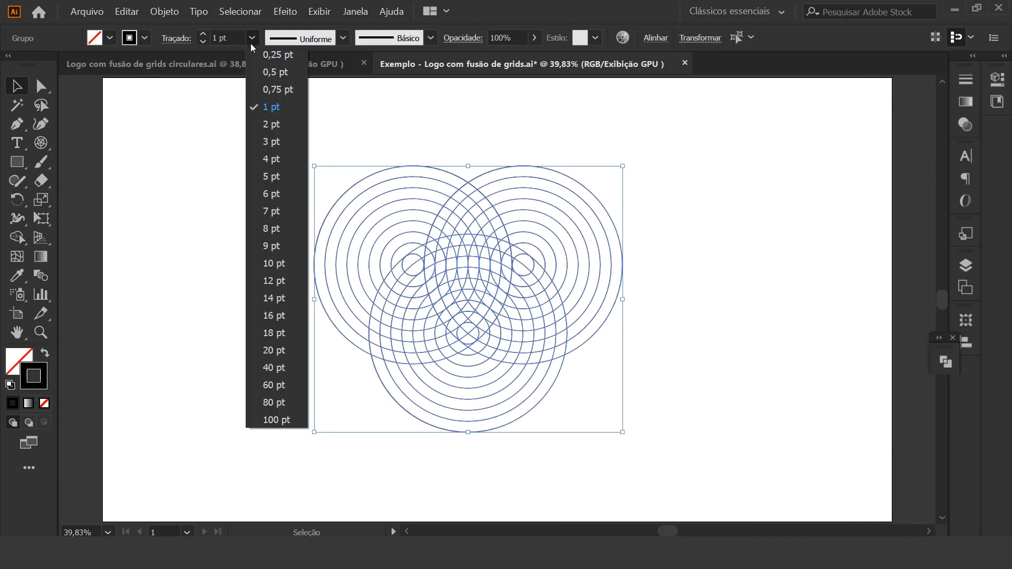
pyautogui.click(279, 55)
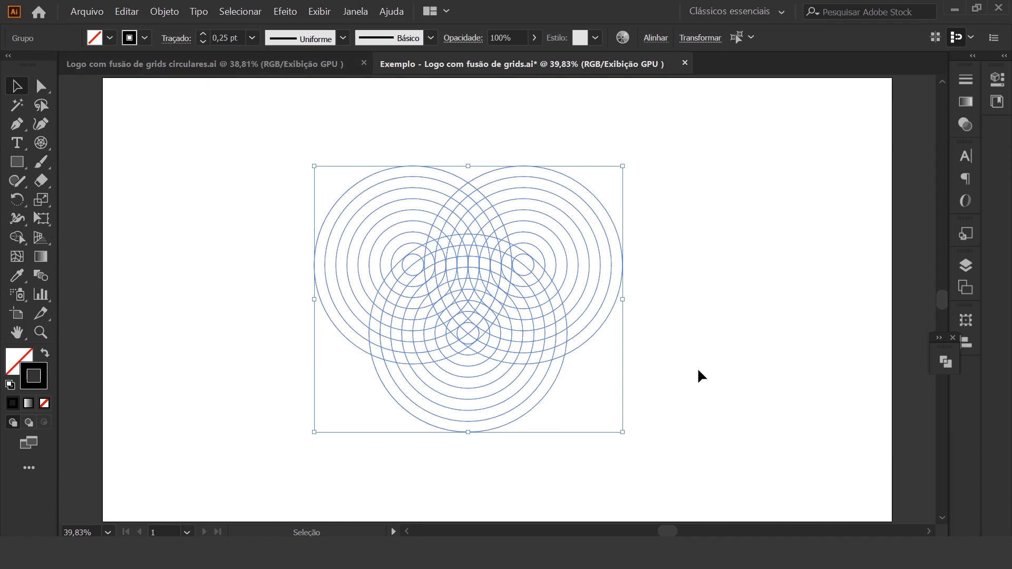
# Ungroup the three circular grids twice so every circle is a separate path, and deselect them
pyautogui.rightClick(565, 345)
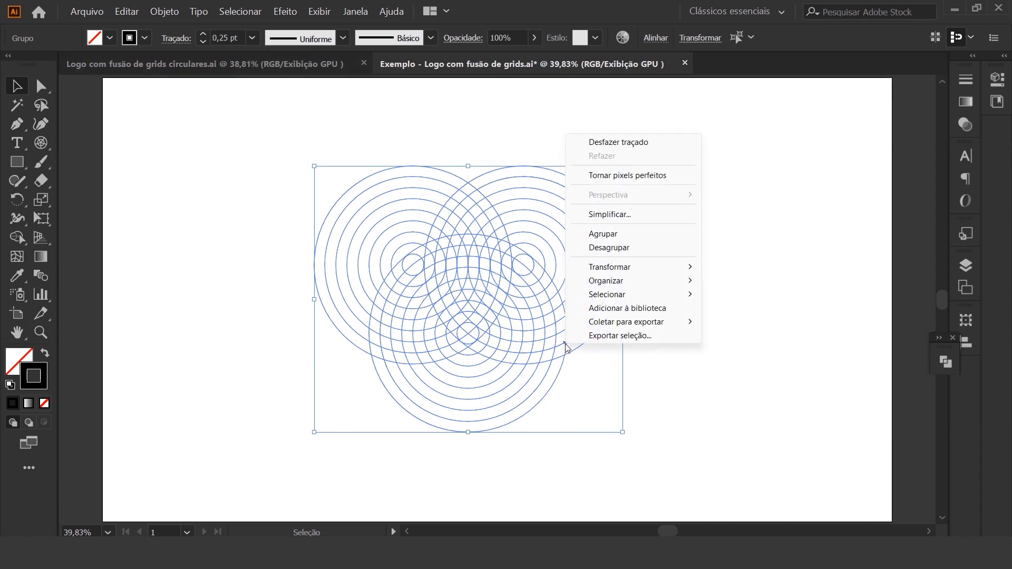
pyautogui.click(626, 249)
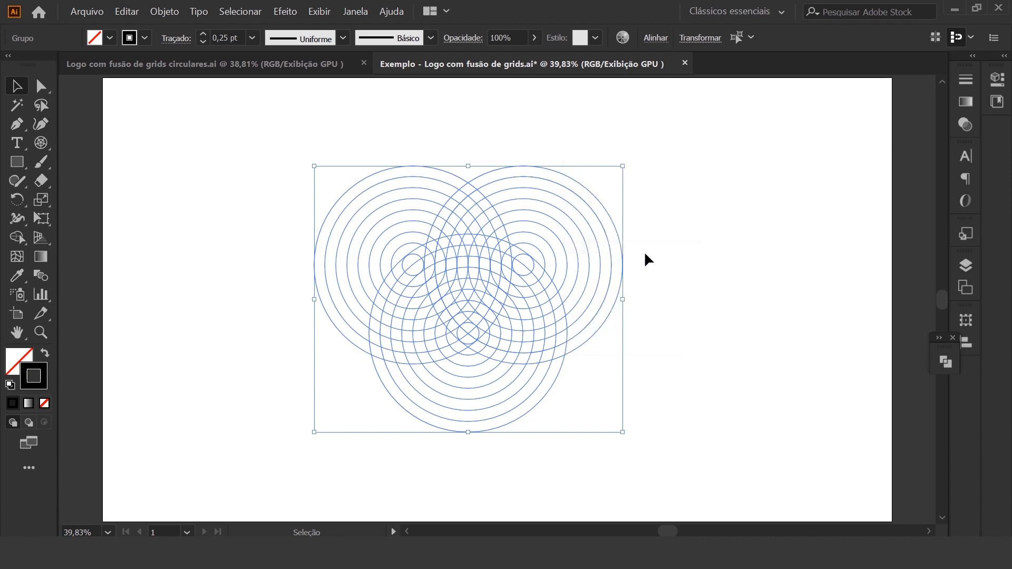
pyautogui.rightClick(551, 312)
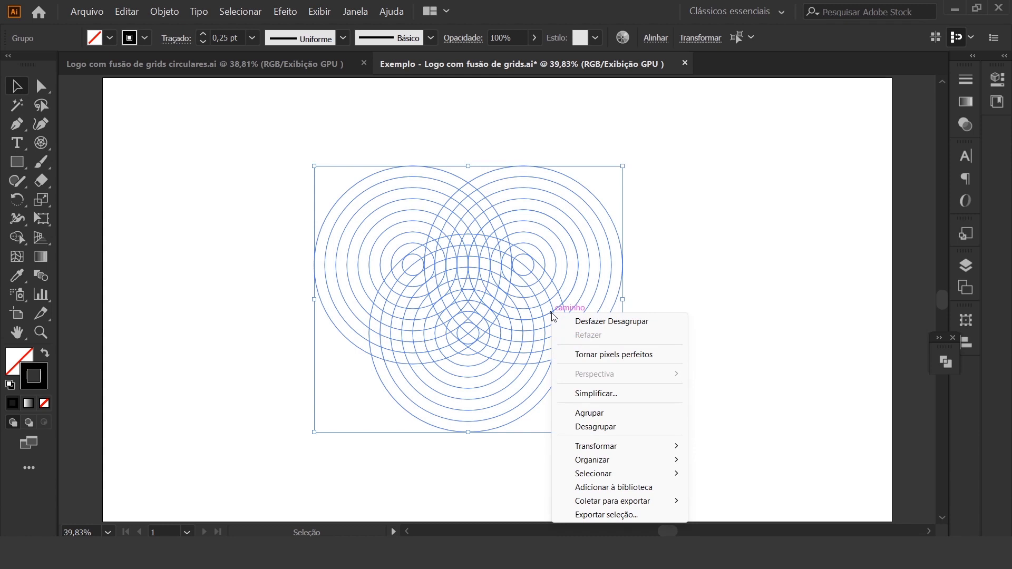
pyautogui.click(611, 428)
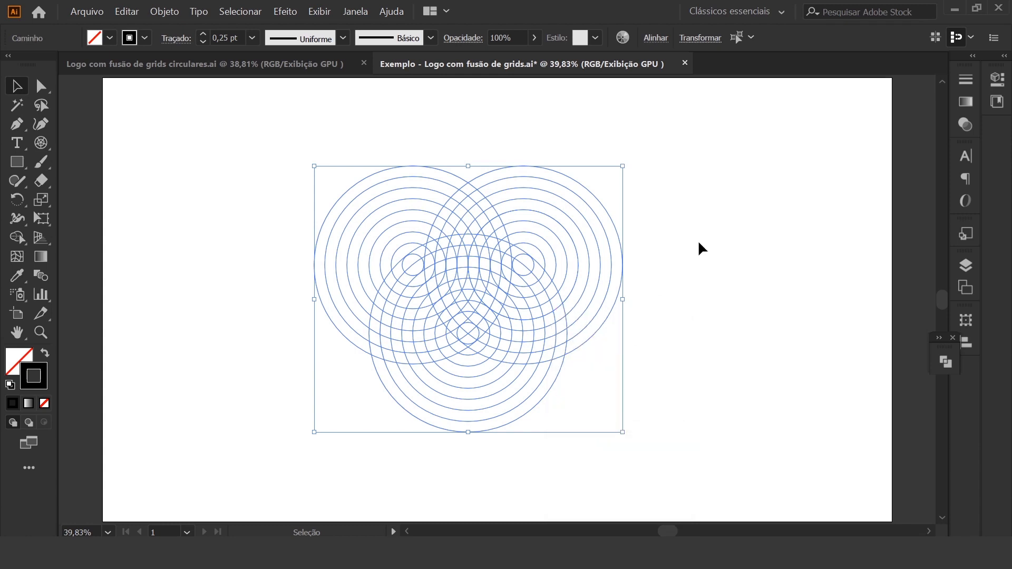
pyautogui.click(727, 273)
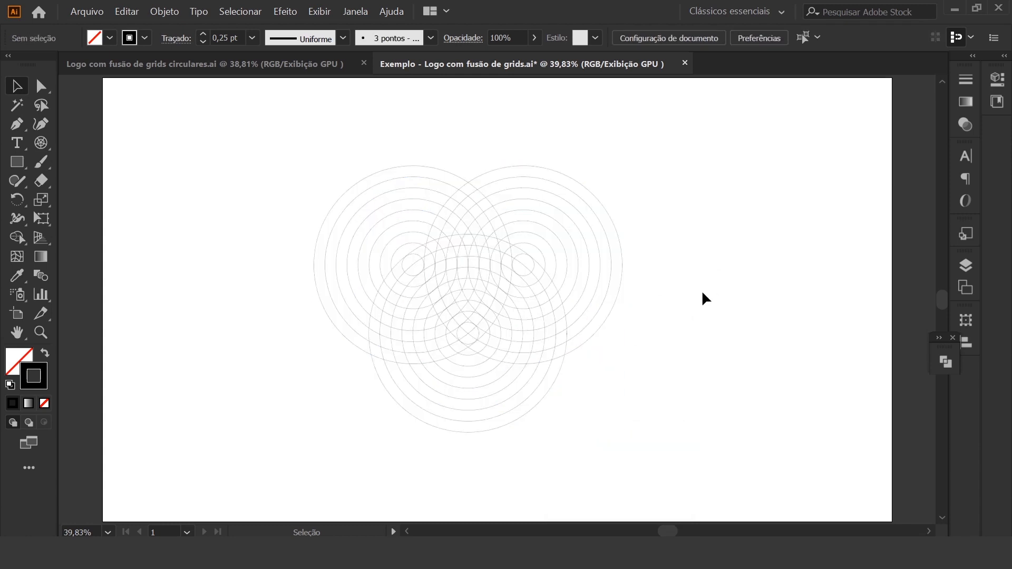
pyautogui.hotkey('ctrl', '=')
pyautogui.hotkey('ctrl', '=')
pyautogui.hotkey('ctrl', '=')
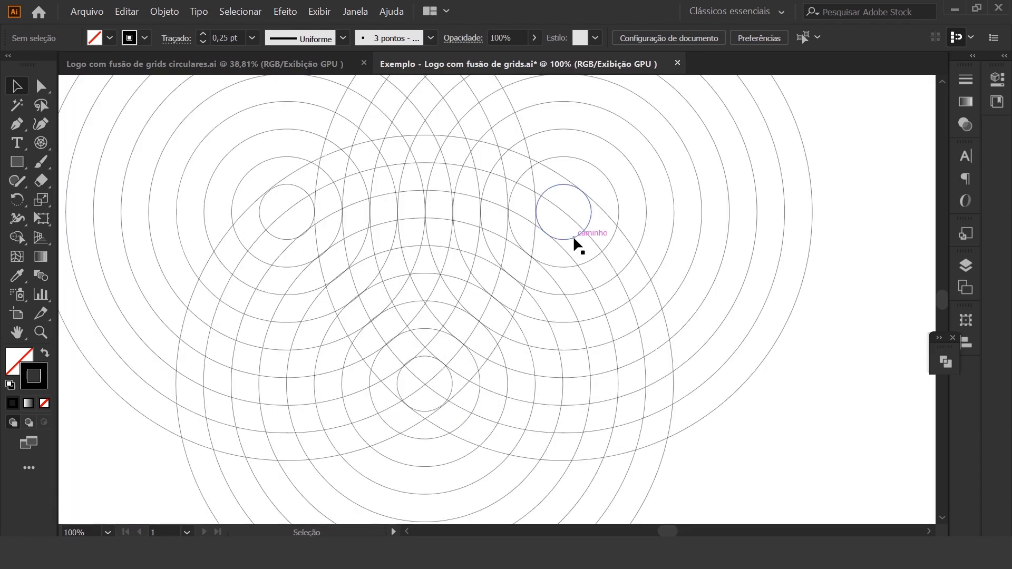
# Delete the innermost circle of each of the three circular grids
pyautogui.click(574, 238)
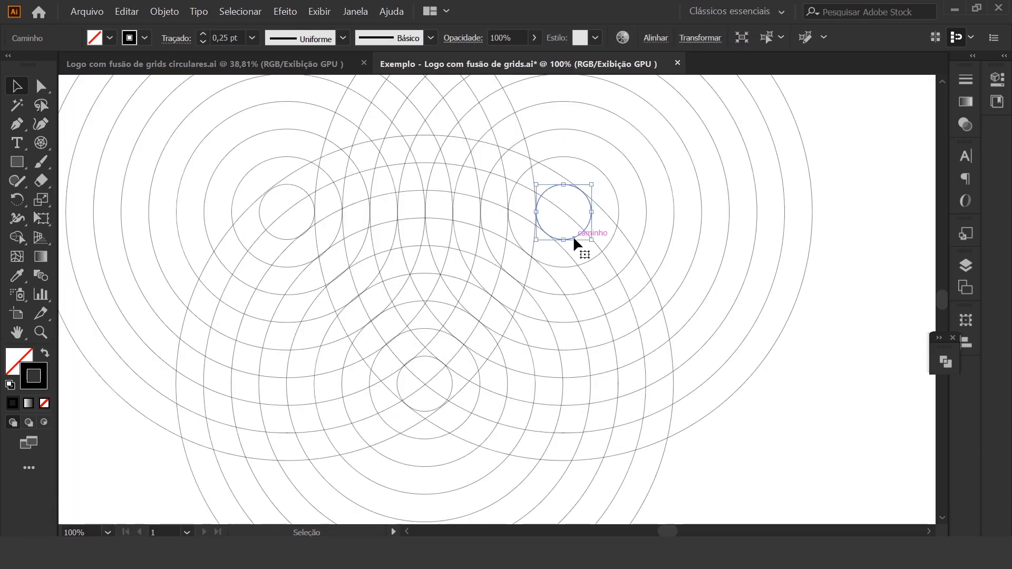
pyautogui.press('Delete')
pyautogui.click(282, 238)
pyautogui.press('Delete')
pyautogui.click(429, 358)
pyautogui.press('Delete')
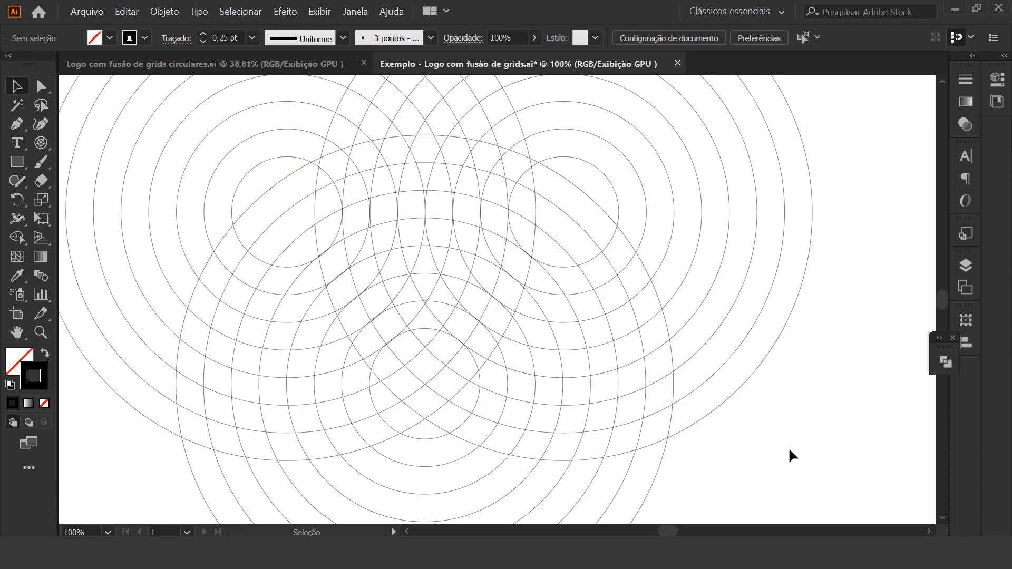
# Group all the circles of the three grids together and move the group slightly down and to the left
pyautogui.hotkey('ctrl', '-')
pyautogui.hotkey('ctrl', '-')
pyautogui.moveTo(210, 106); pyautogui.dragTo(727, 486)
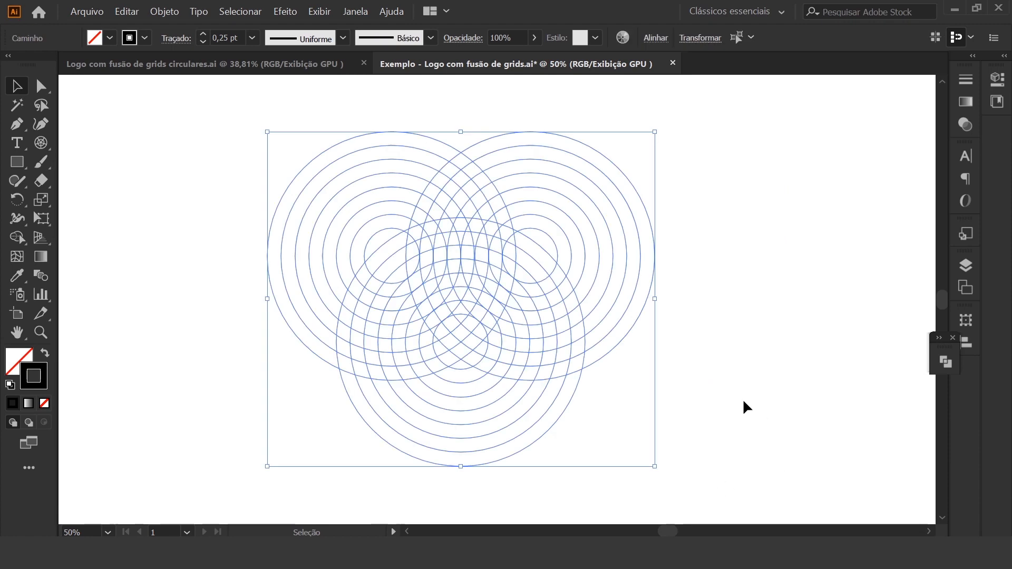
pyautogui.press('a')
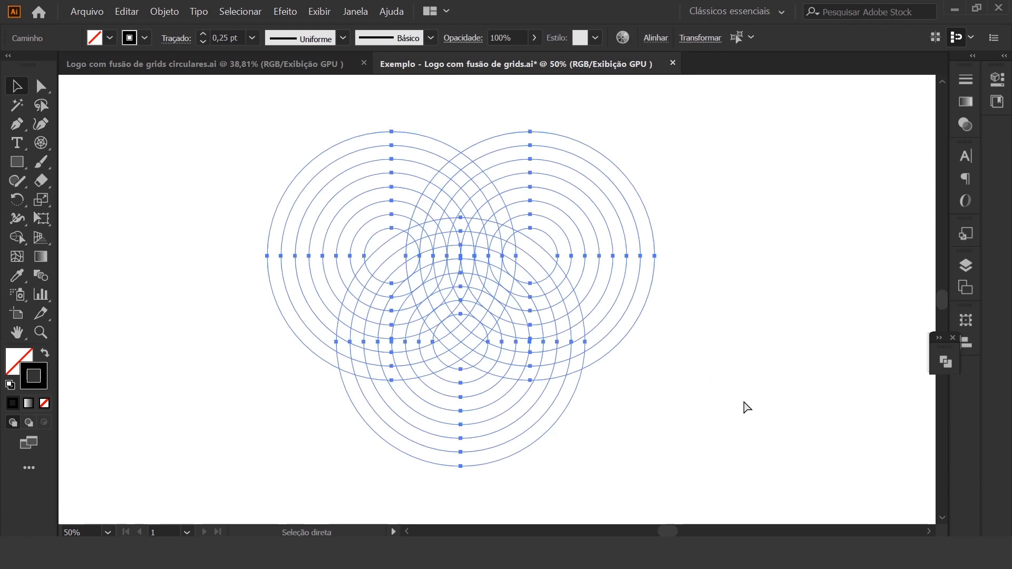
pyautogui.hotkey('ctrl', 'g')
pyautogui.click(708, 395)
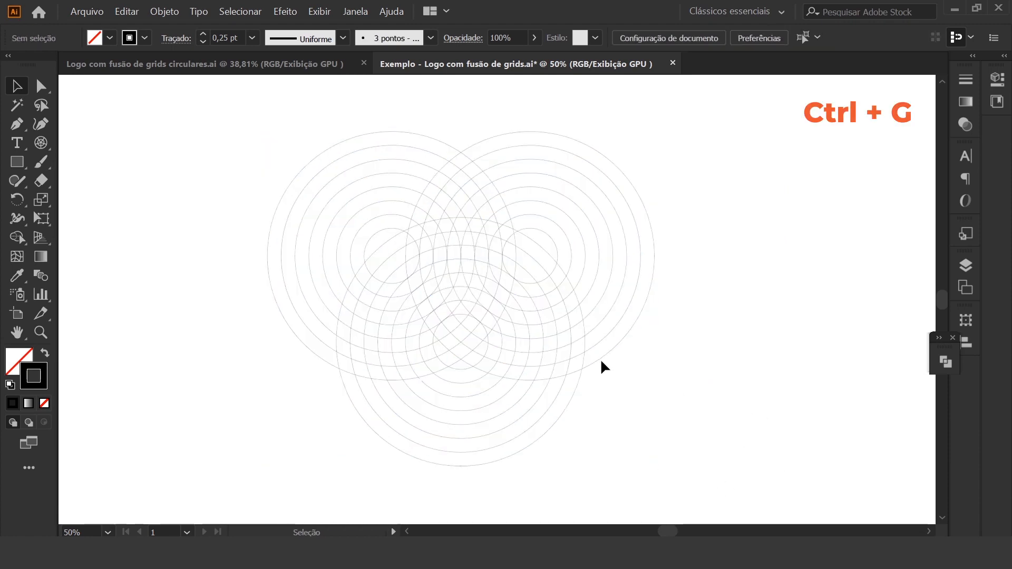
pyautogui.moveTo(601, 358); pyautogui.dragTo(580, 367)
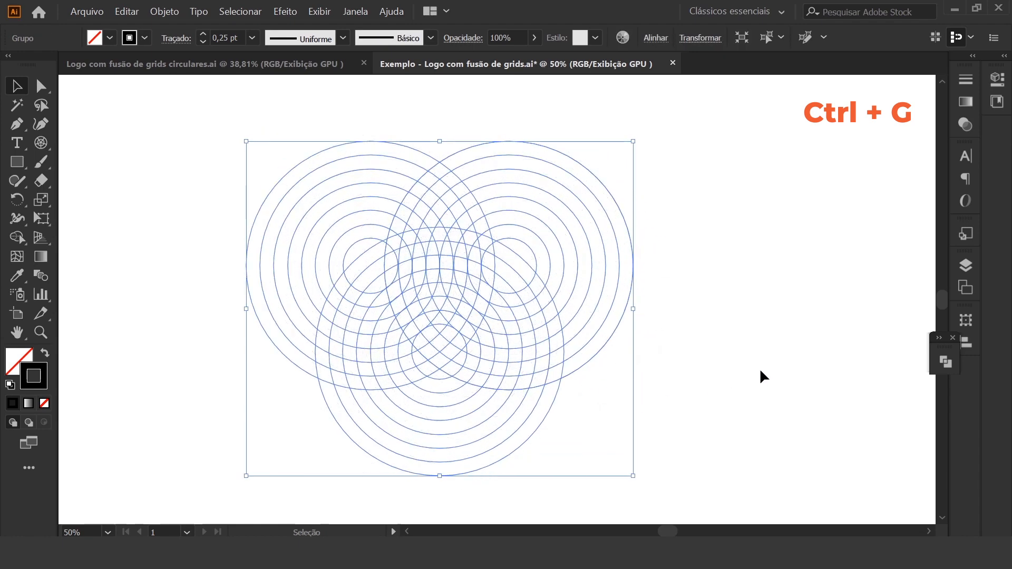
pyautogui.click(759, 390)
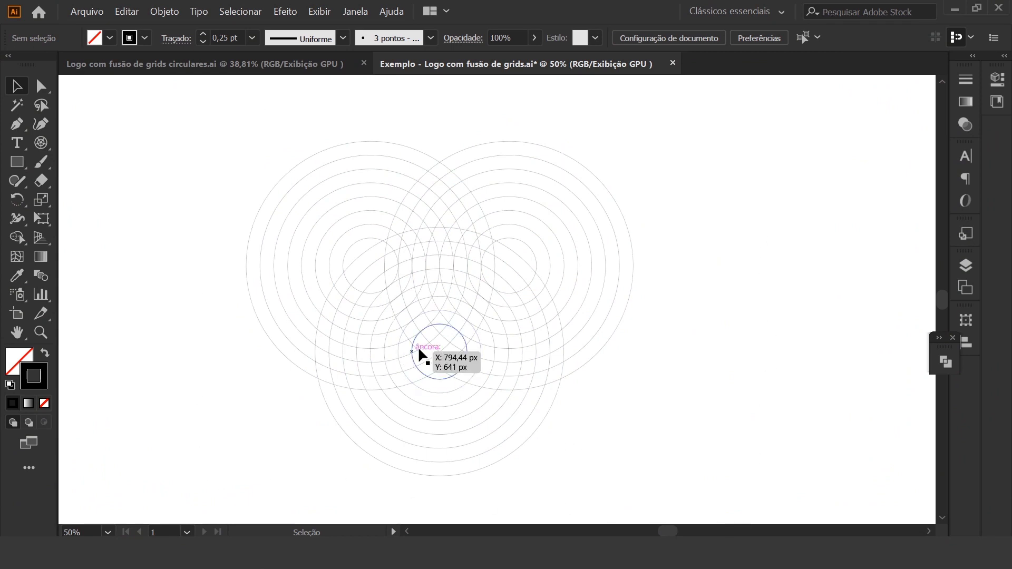
# Merge the grid regions forming a shield-shaped outline around the central overlap with the Shape Builder, using fill R=77 G=77 B=77
pyautogui.moveTo(196, 114); pyautogui.dragTo(681, 495)
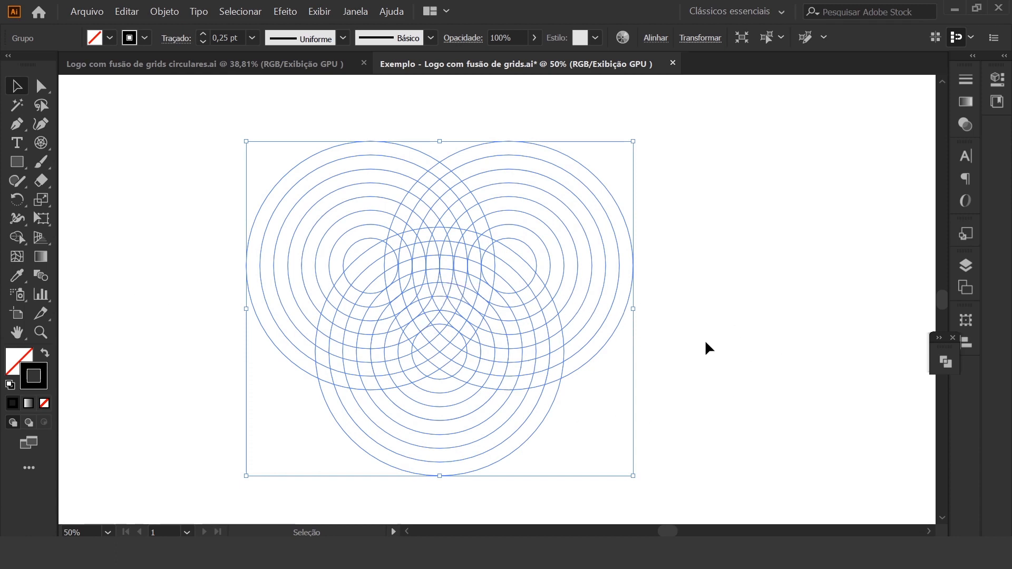
pyautogui.hotkey('ctrl', '1')
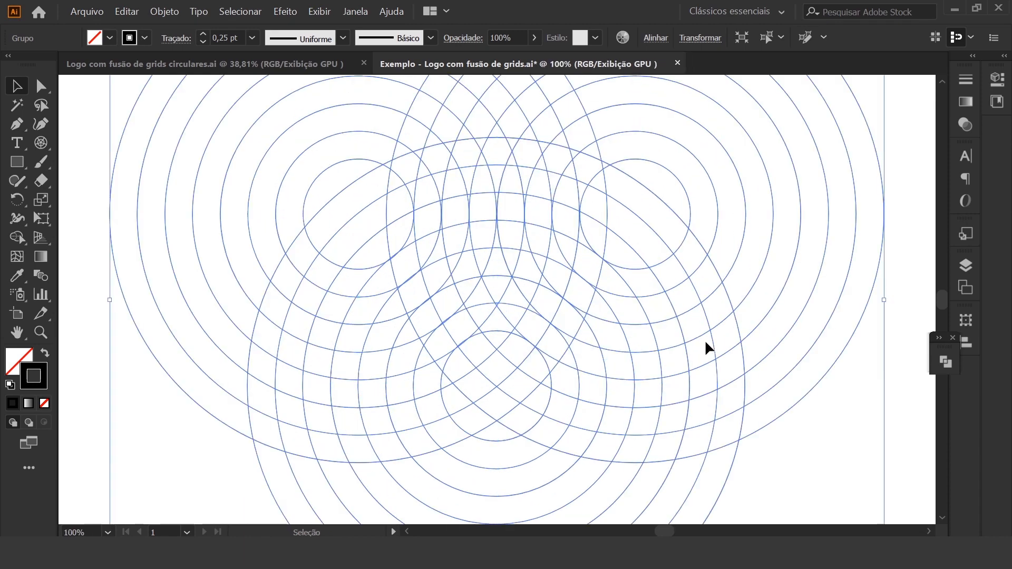
pyautogui.click(99, 299)
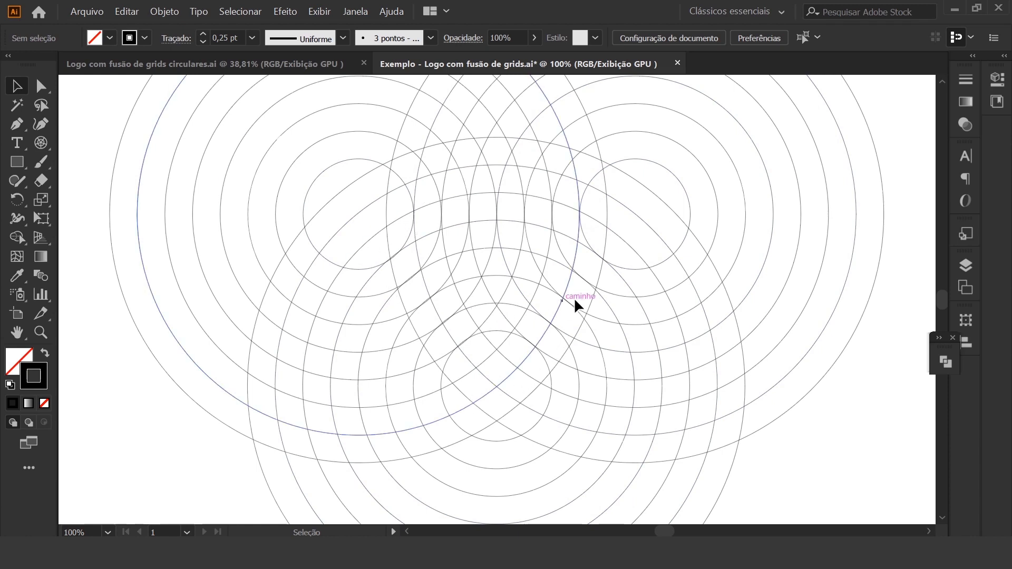
pyautogui.click(618, 264)
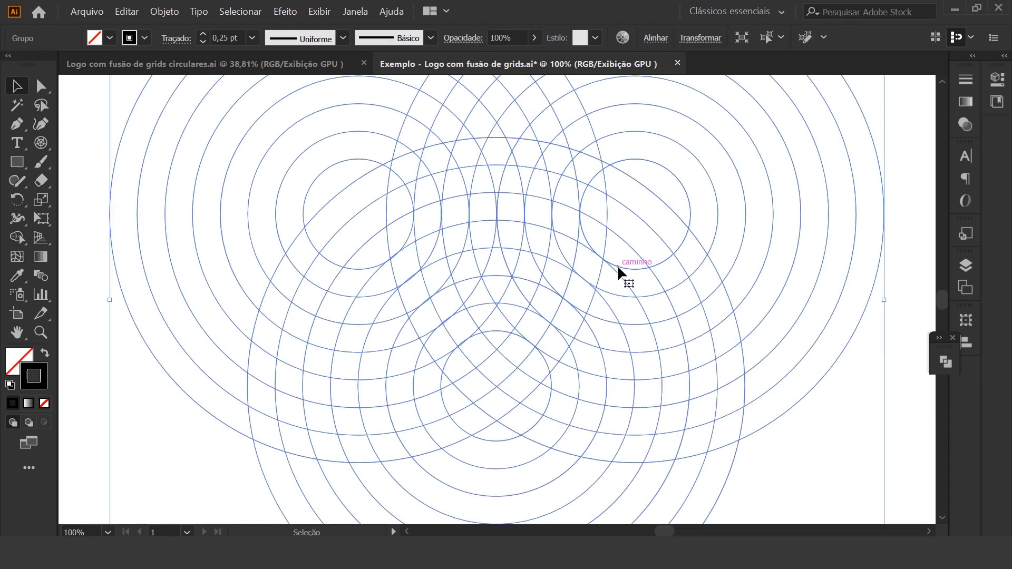
pyautogui.click(17, 238)
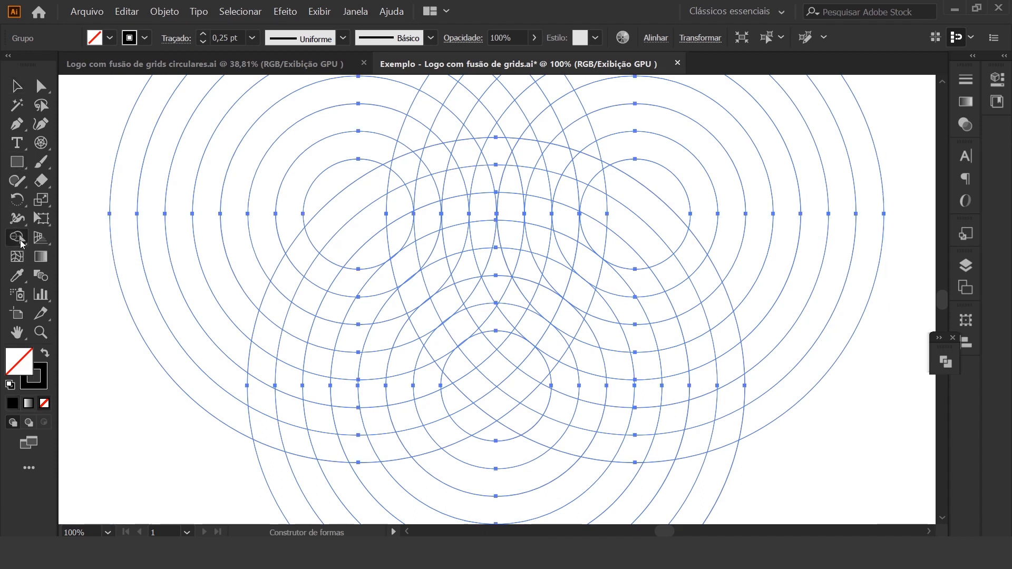
pyautogui.click(110, 38)
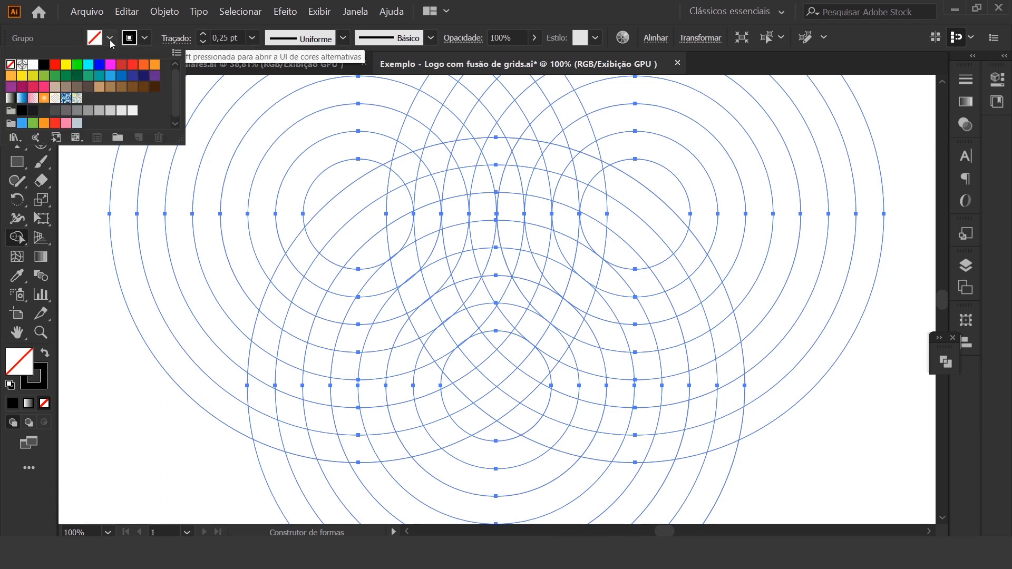
pyautogui.click(58, 112)
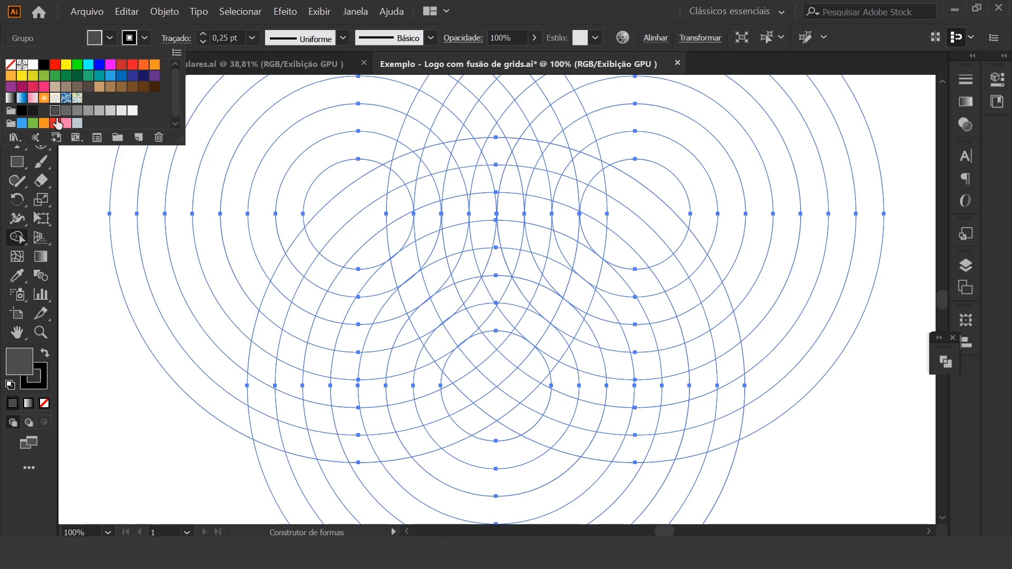
pyautogui.click(81, 245)
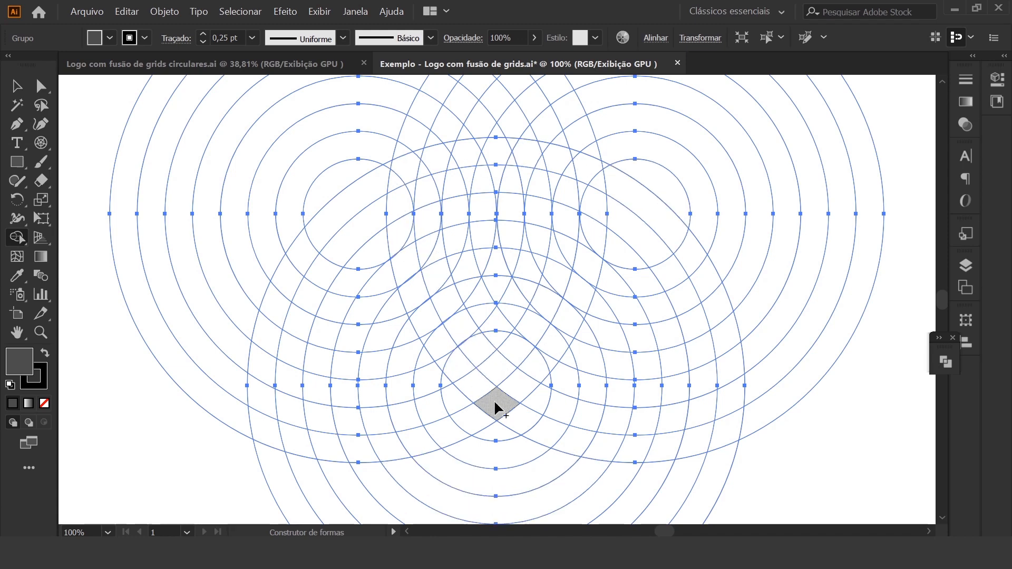
pyautogui.moveTo(479, 397)
pyautogui.mouseDown()
pyautogui.moveTo(432, 345)
pyautogui.moveTo(415, 296)
pyautogui.moveTo(415, 321)
pyautogui.moveTo(418, 277)
pyautogui.moveTo(401, 283)
pyautogui.moveTo(393, 188)
pyautogui.mouseUp()
pyautogui.moveTo(423, 154)
pyautogui.mouseDown()
pyautogui.moveTo(454, 144)
pyautogui.moveTo(451, 161)
pyautogui.moveTo(510, 145)
pyautogui.moveTo(524, 162)
pyautogui.moveTo(544, 148)
pyautogui.moveTo(559, 166)
pyautogui.moveTo(574, 154)
pyautogui.moveTo(568, 171)
pyautogui.moveTo(602, 180)
pyautogui.moveTo(581, 192)
pyautogui.moveTo(581, 269)
pyautogui.moveTo(559, 353)
pyautogui.moveTo(493, 409)
pyautogui.mouseUp()
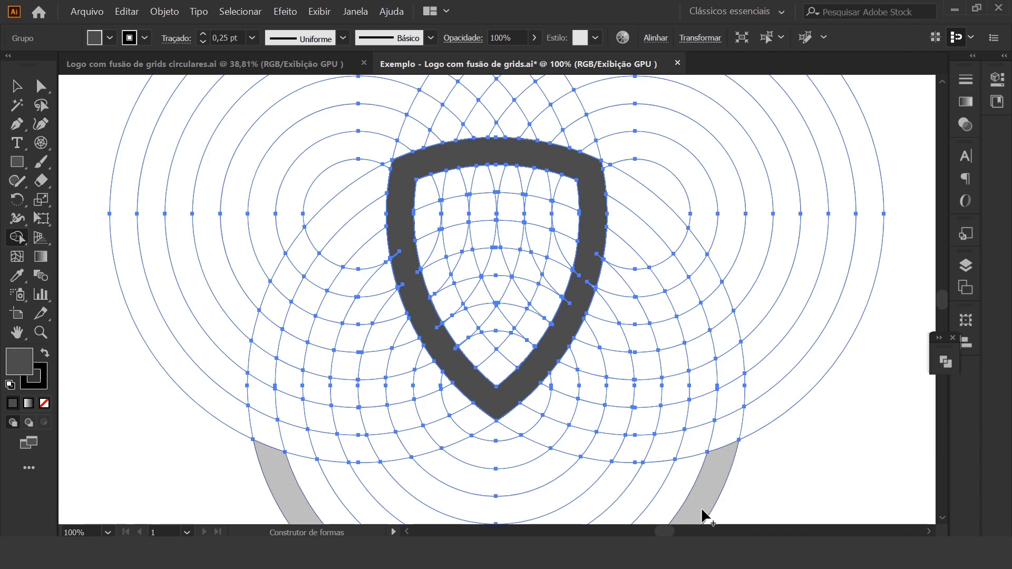
# Merge the leftover line fragments on both sides of the shield outline into the band with the Shape Builder
pyautogui.hotkey('ctrl', '+')
pyautogui.hotkey('ctrl', '+')
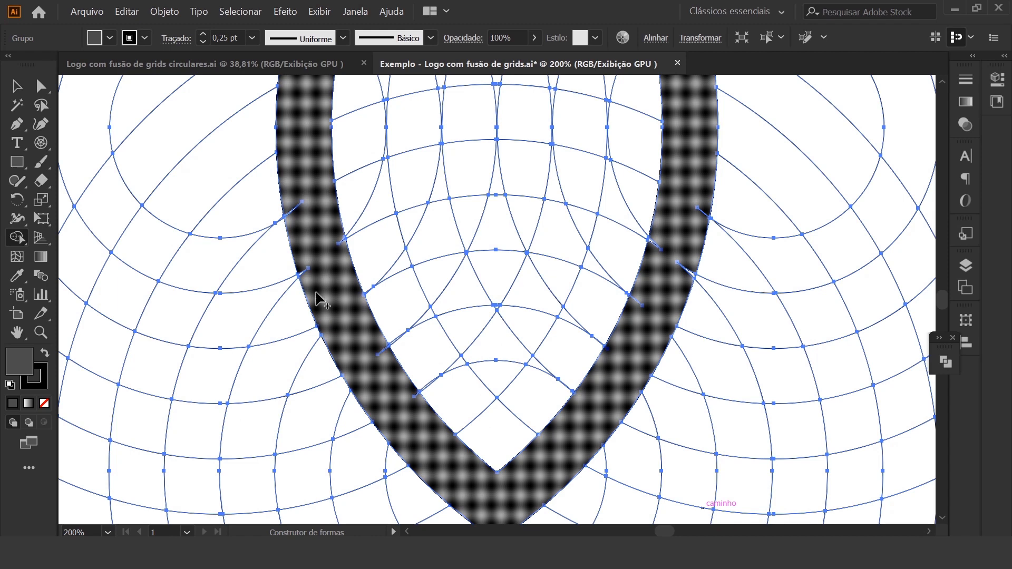
pyautogui.moveTo(321, 296)
pyautogui.mouseDown()
pyautogui.moveTo(301, 271)
pyautogui.moveTo(293, 199)
pyautogui.mouseUp()
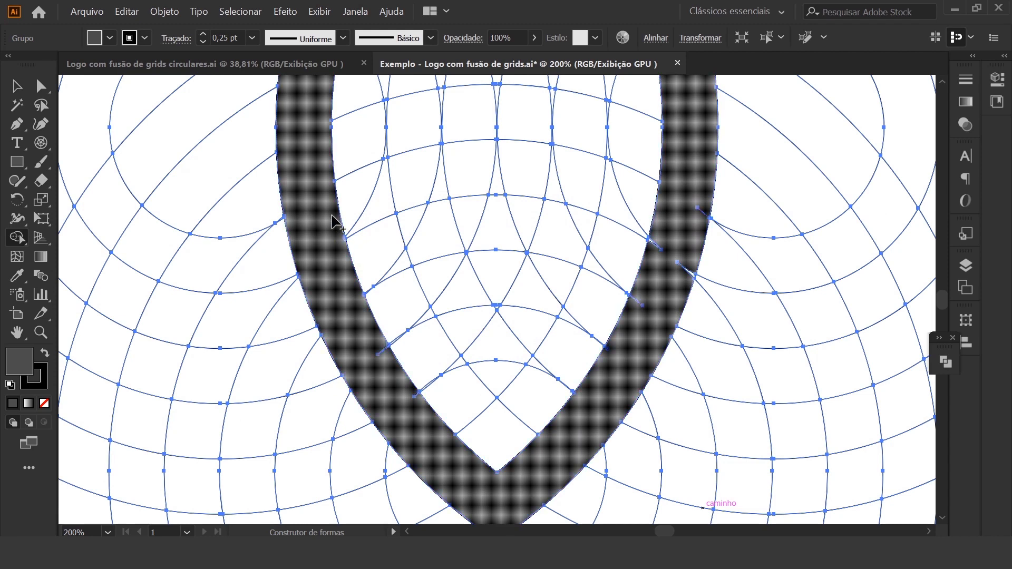
pyautogui.click(364, 337)
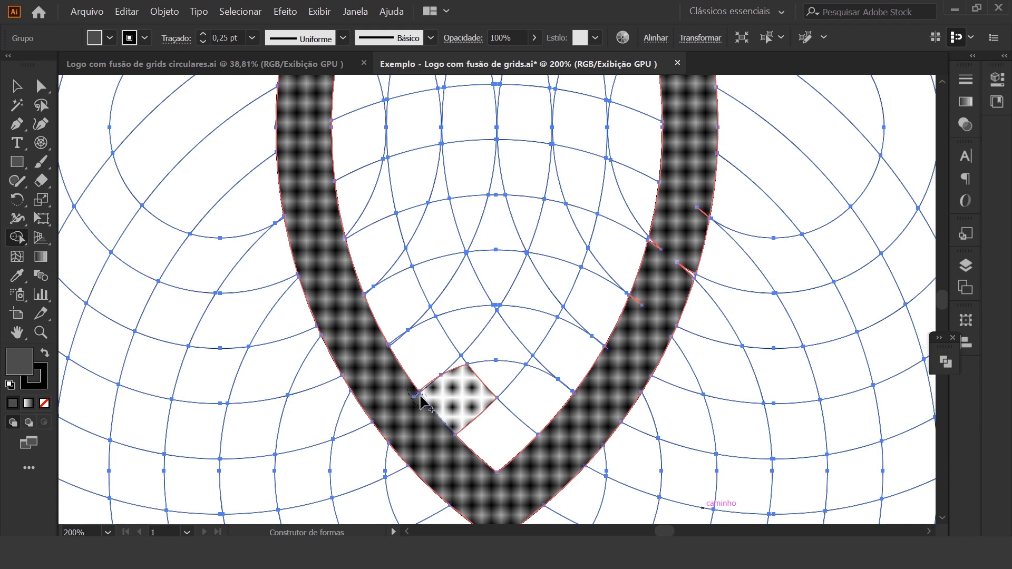
pyautogui.click(416, 397)
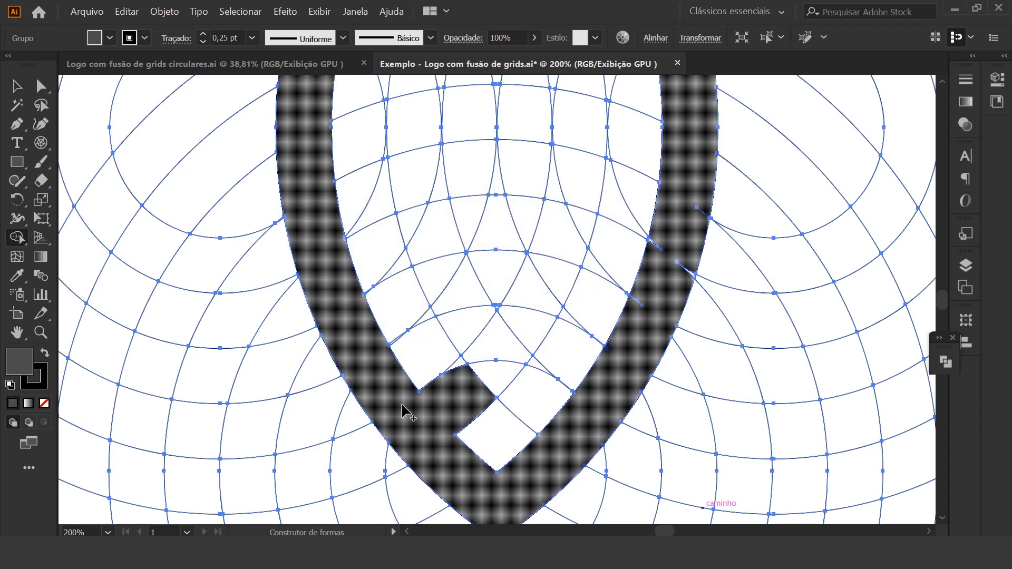
pyautogui.keyDown('alt'); pyautogui.click(448, 407); pyautogui.keyUp('alt')
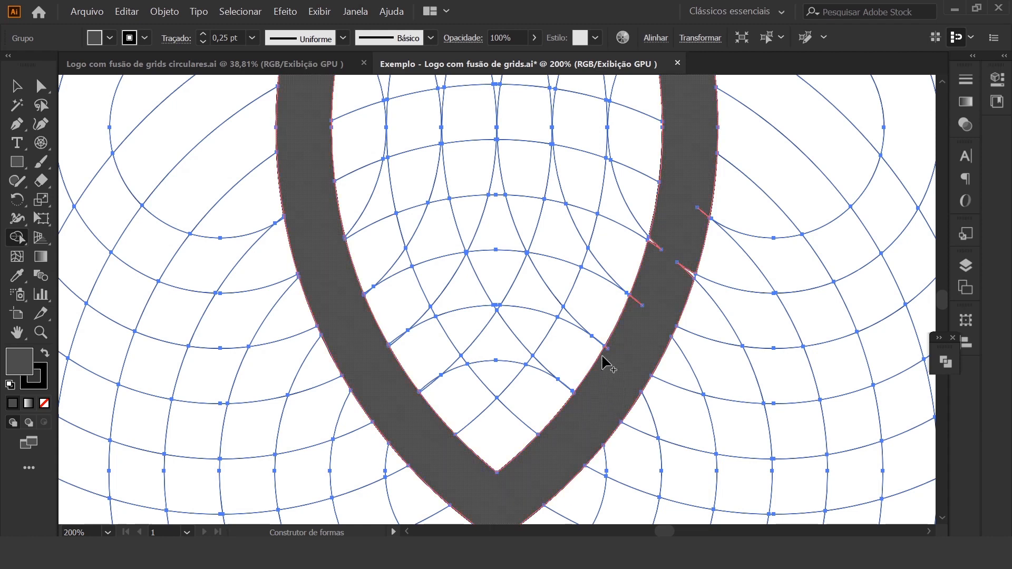
pyautogui.click(650, 294)
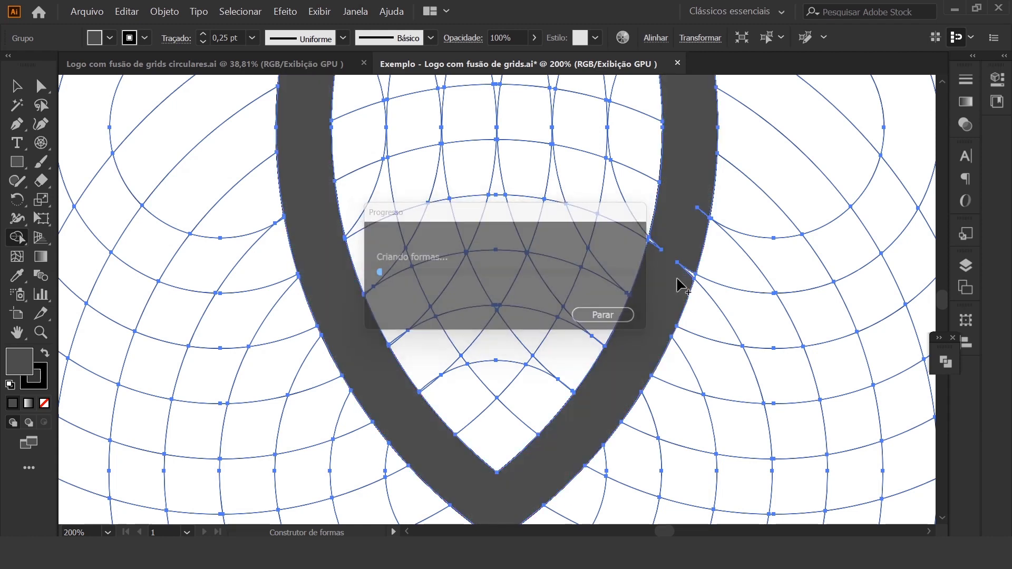
pyautogui.moveTo(687, 267); pyautogui.dragTo(707, 193)
pyautogui.moveTo(686, 240)
pyautogui.mouseDown()
pyautogui.moveTo(666, 267)
pyautogui.moveTo(656, 260)
pyautogui.moveTo(672, 232)
pyautogui.mouseUp()
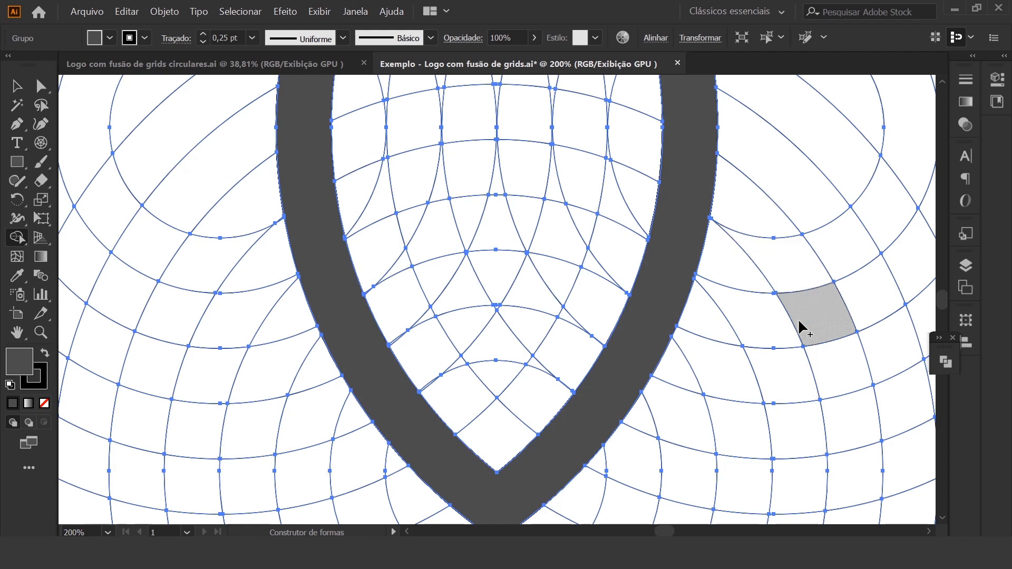
# Inspect the whole shield outline for leftover fragments, and deselect the grid group
pyautogui.scroll(4, 781, 340)
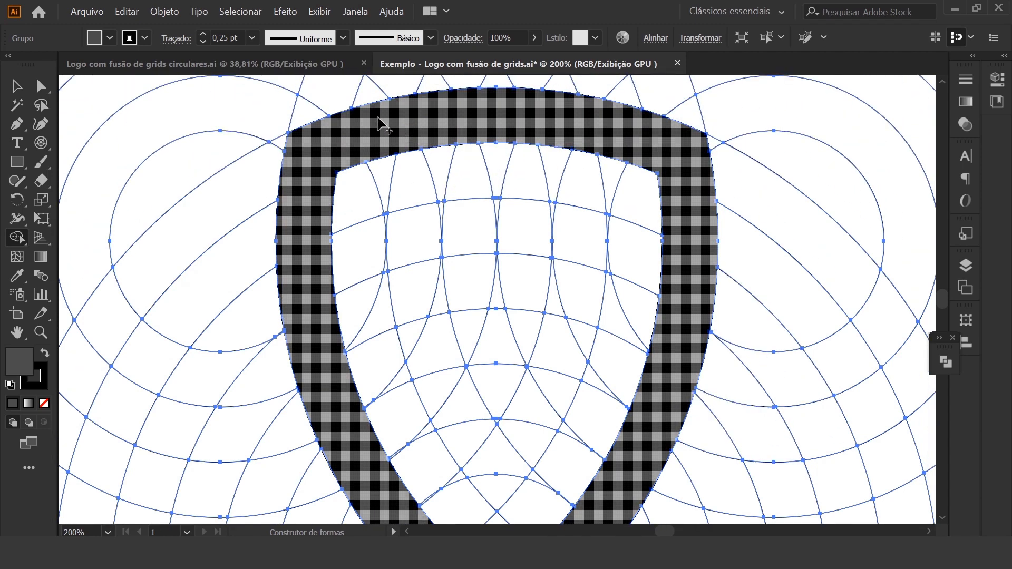
pyautogui.scroll(-6, 753, 198)
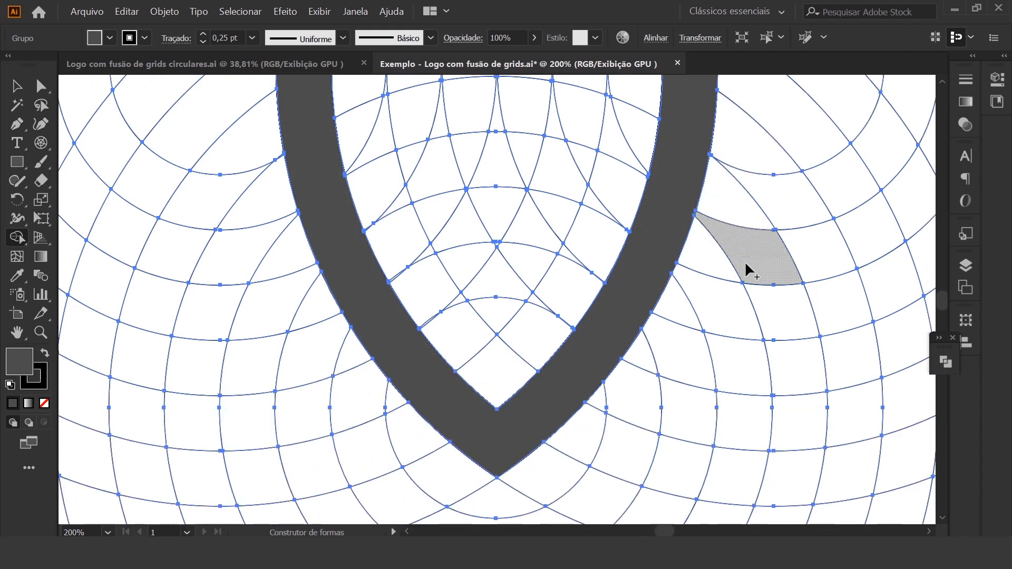
pyautogui.hotkey('ctrl', '-')
pyautogui.hotkey('ctrl', '-')
pyautogui.hotkey('ctrl', '-')
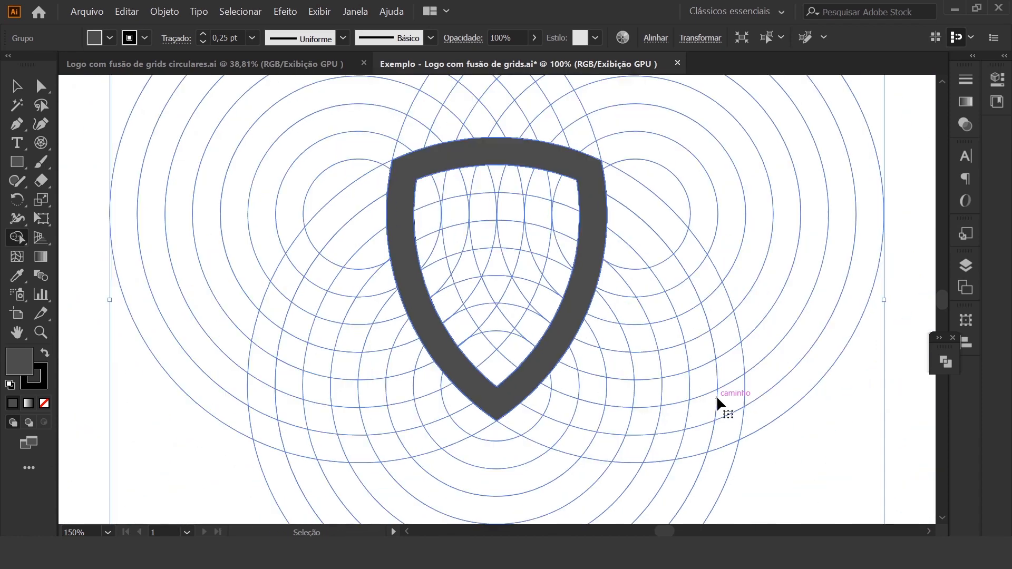
pyautogui.click(16, 85)
pyautogui.click(858, 283)
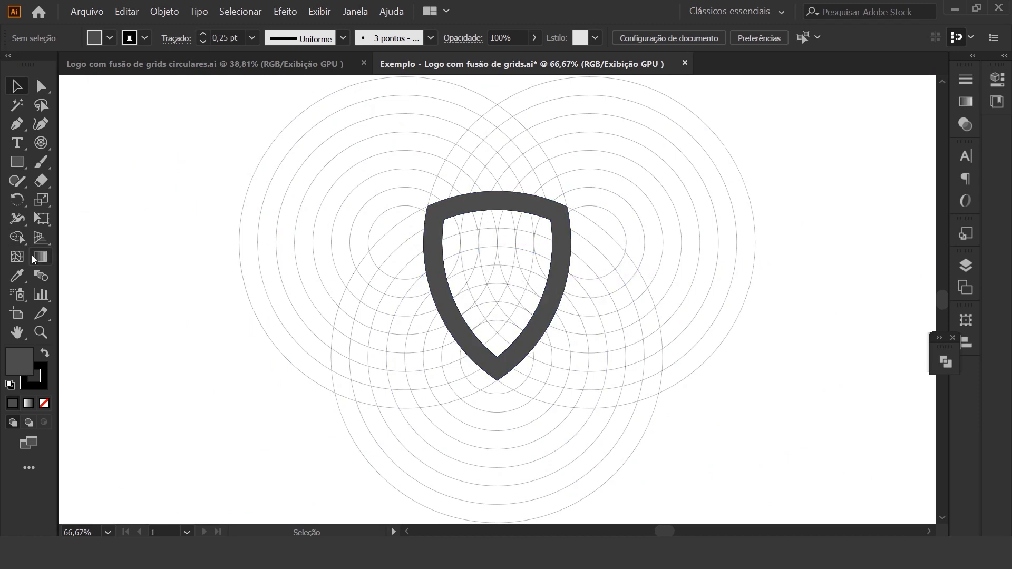
# Merge the curved band of regions crossing the upper part of the shield into its outline with the Shape Builder
pyautogui.click(362, 284)
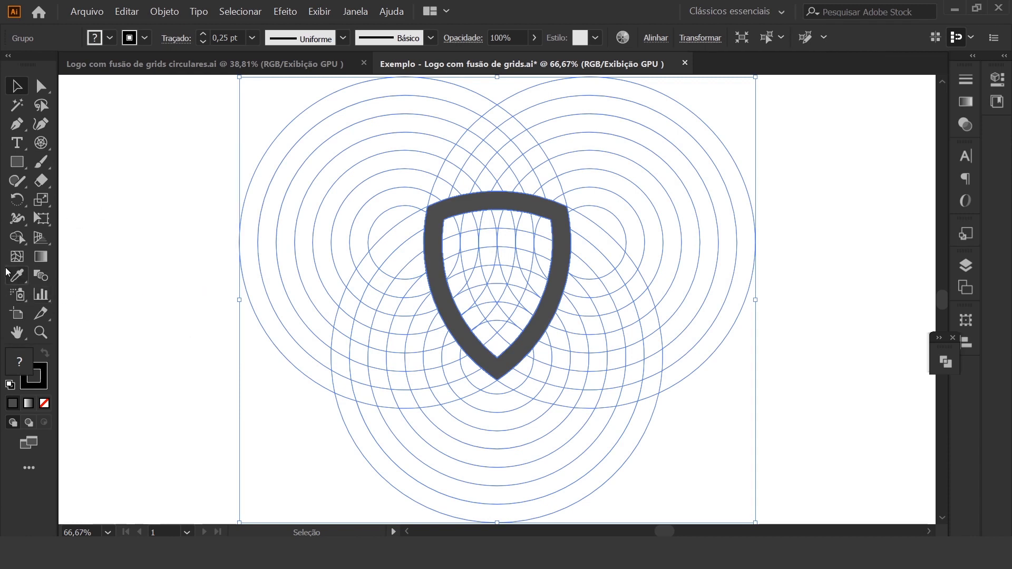
pyautogui.click(21, 238)
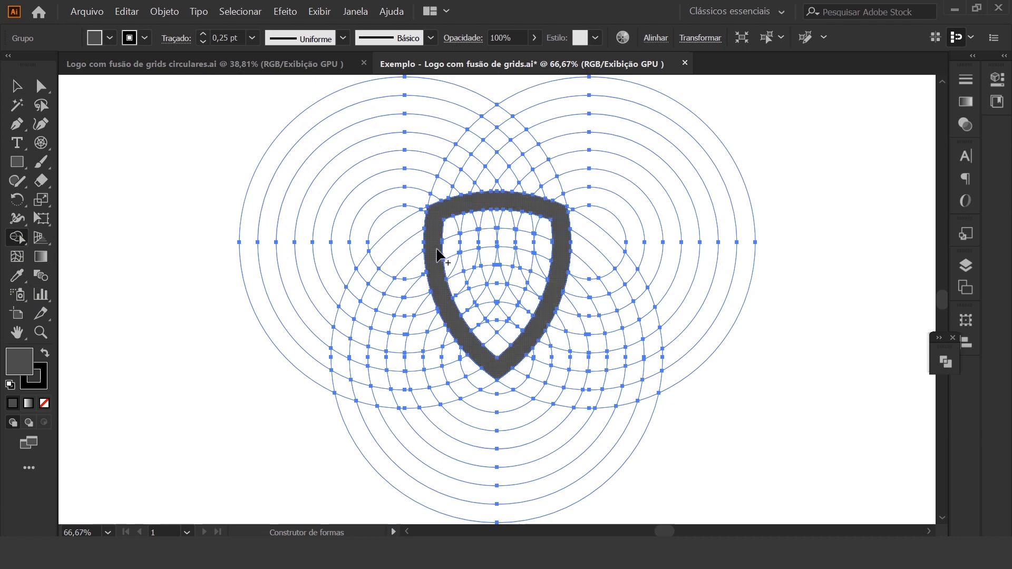
pyautogui.moveTo(454, 245)
pyautogui.mouseDown()
pyautogui.moveTo(538, 237)
pyautogui.moveTo(561, 255)
pyautogui.mouseUp()
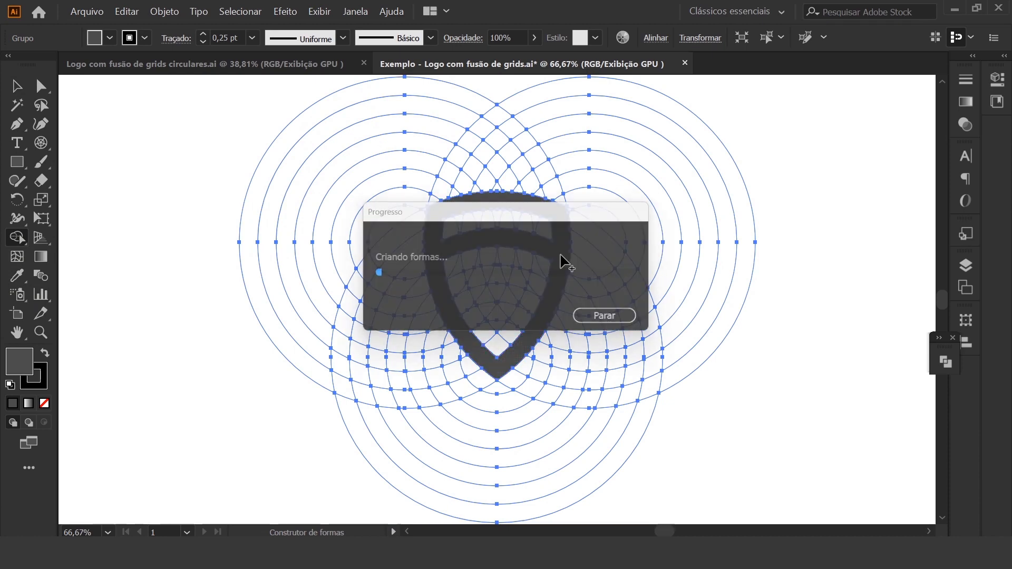
# Merge a second curved band into the shield, leaving one row of grid cells empty below the first band
pyautogui.hotkey('ctrl', '1')
pyautogui.hotkey('ctrl', '+')
pyautogui.hotkey('ctrl', '+')
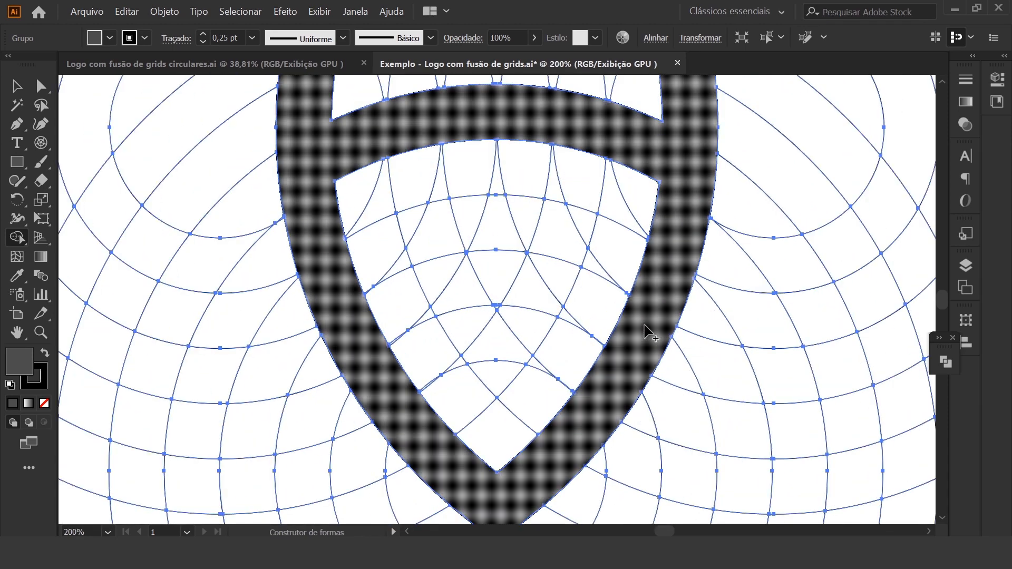
pyautogui.scroll(2, 522, 200)
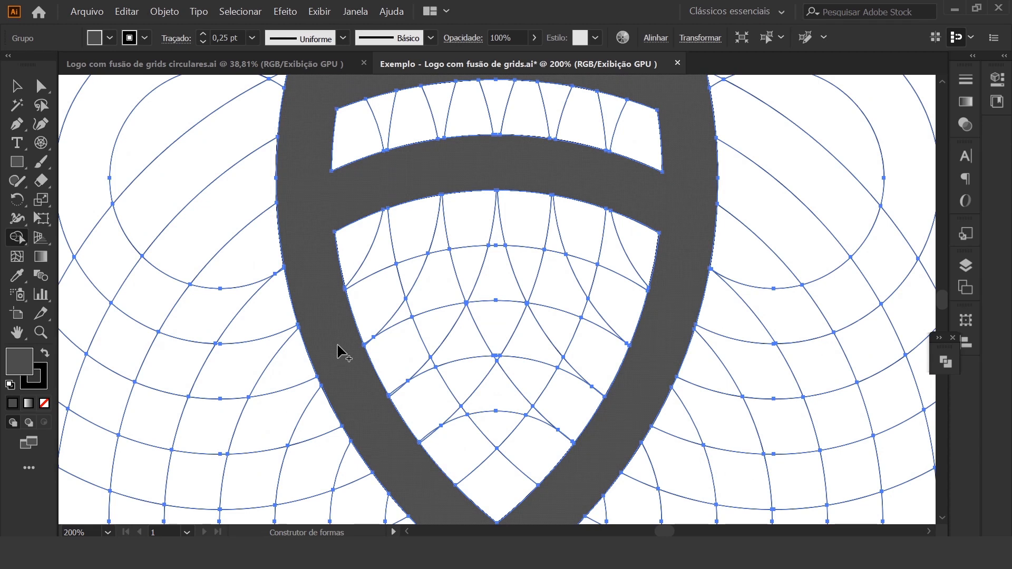
pyautogui.moveTo(351, 329)
pyautogui.mouseDown()
pyautogui.moveTo(408, 289)
pyautogui.moveTo(421, 294)
pyautogui.moveTo(399, 312)
pyautogui.moveTo(474, 284)
pyautogui.moveTo(561, 274)
pyautogui.moveTo(541, 270)
pyautogui.moveTo(593, 282)
pyautogui.moveTo(577, 301)
pyautogui.moveTo(641, 313)
pyautogui.moveTo(660, 349)
pyautogui.mouseUp()
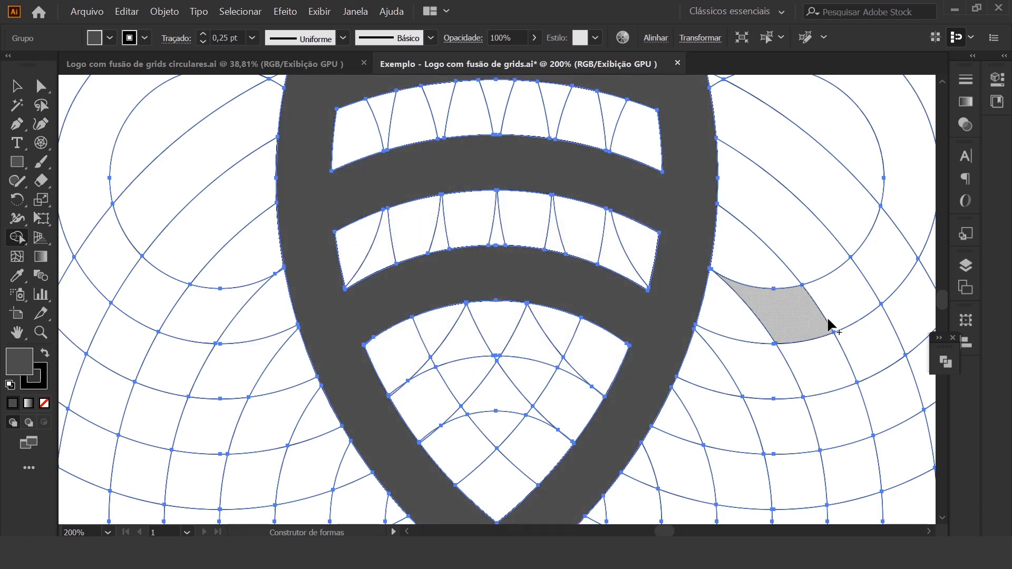
# Merge a V-shaped band below the second curved band, leaving a small empty triangle at its centre
pyautogui.scroll(-3, 808, 316)
pyautogui.moveTo(446, 246)
pyautogui.mouseDown()
pyautogui.moveTo(491, 356)
pyautogui.moveTo(520, 345)
pyautogui.moveTo(551, 263)
pyautogui.mouseUp()
pyautogui.moveTo(567, 227); pyautogui.dragTo(565, 224)
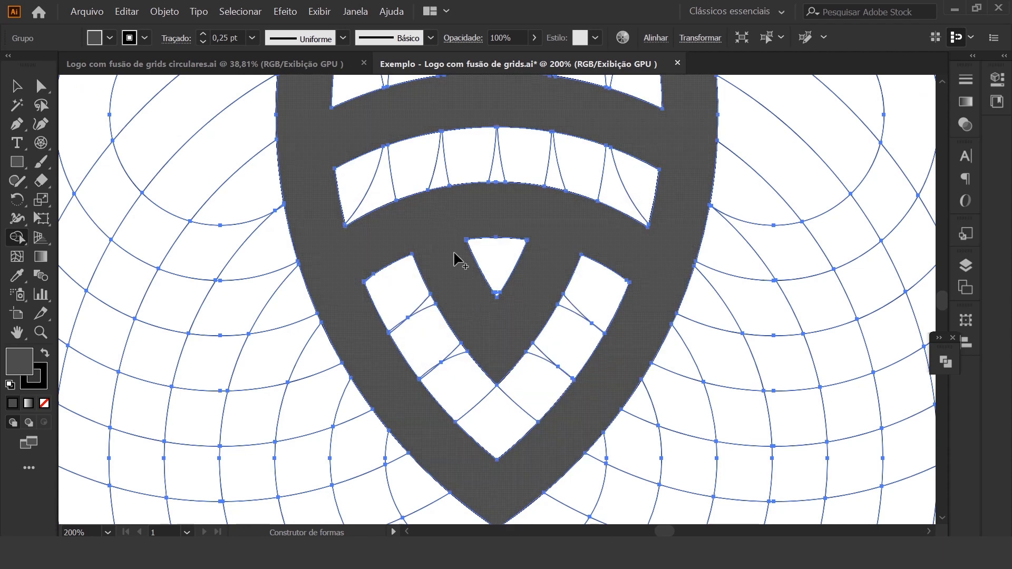
pyautogui.click(17, 92)
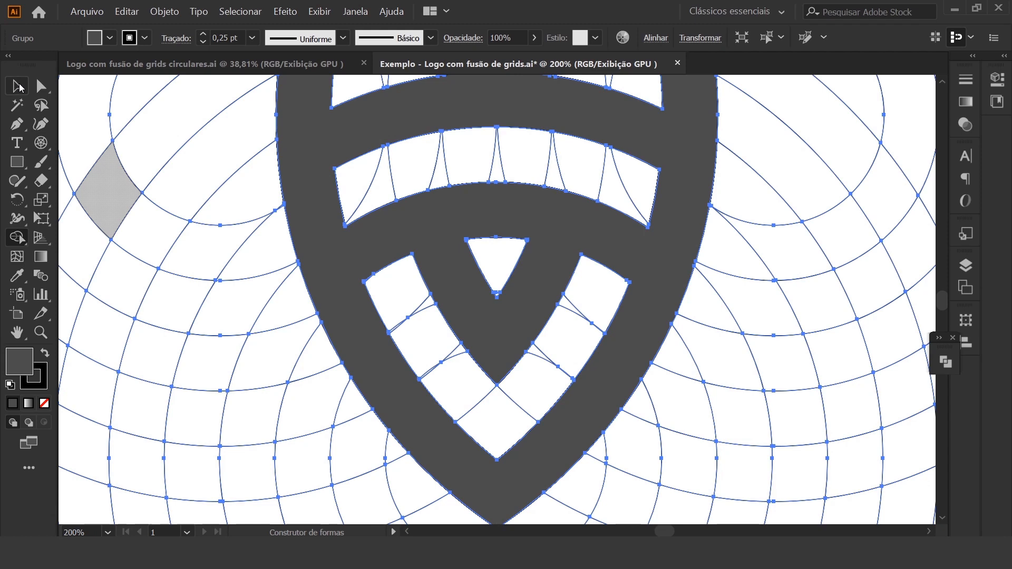
# Deselect the grid group and examine the whole shield against the circular grids
pyautogui.hotkey('ctrl', 'shift', 'a')
pyautogui.hotkey('ctrl', '-')
pyautogui.hotkey('ctrl', '-')
pyautogui.hotkey('ctrl', '-')
pyautogui.hotkey('ctrl', '-')
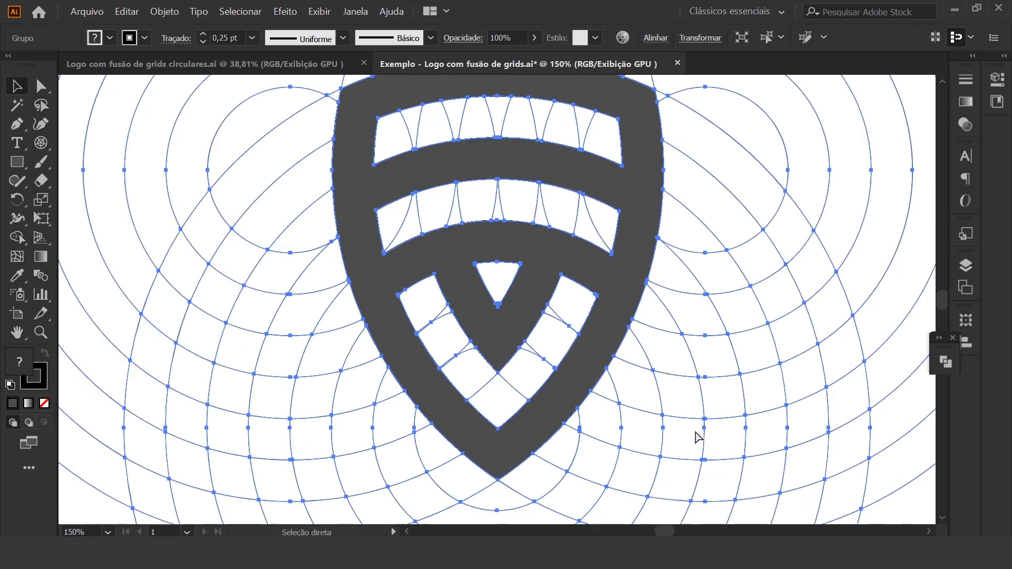
pyautogui.click(844, 319)
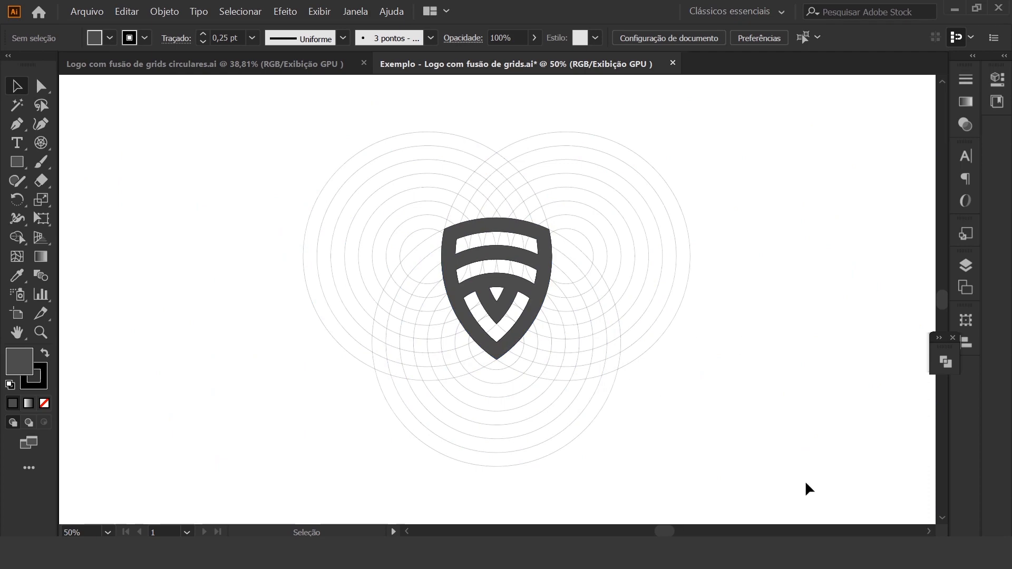
# Fill a row of five corner-touching cells in the overlap above the shield with the Shape Builder, leaving a gap above the shield's edge
pyautogui.hotkey('ctrl', '+')
pyautogui.hotkey('ctrl', '+')
pyautogui.hotkey('ctrl', '+')
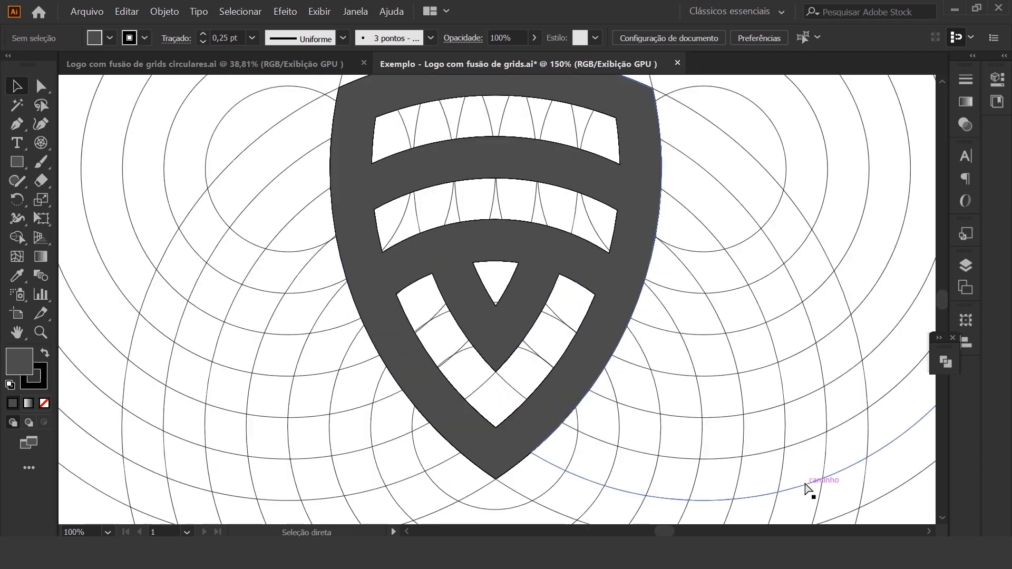
pyautogui.scroll(5, 566, 367)
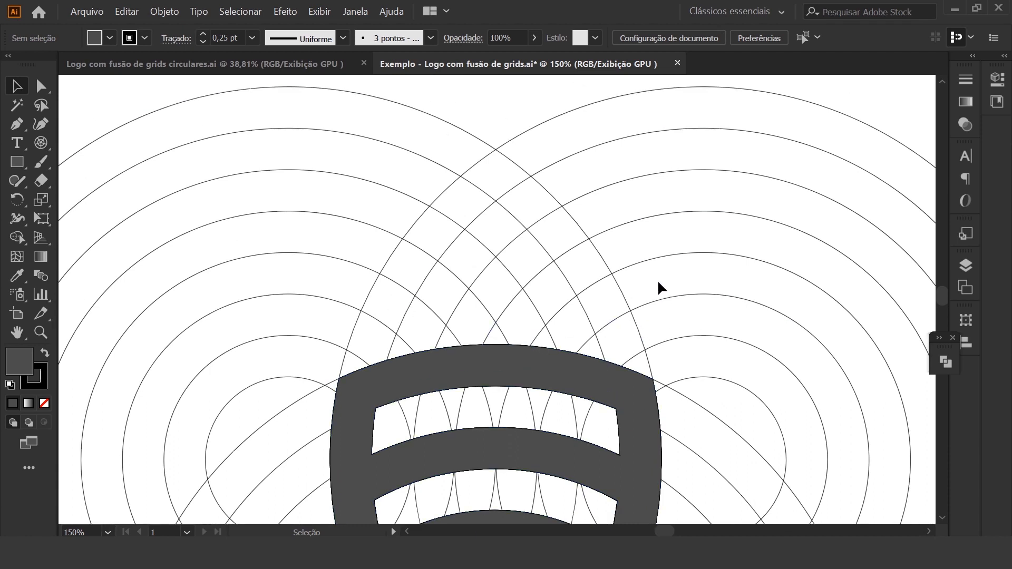
pyautogui.click(644, 260)
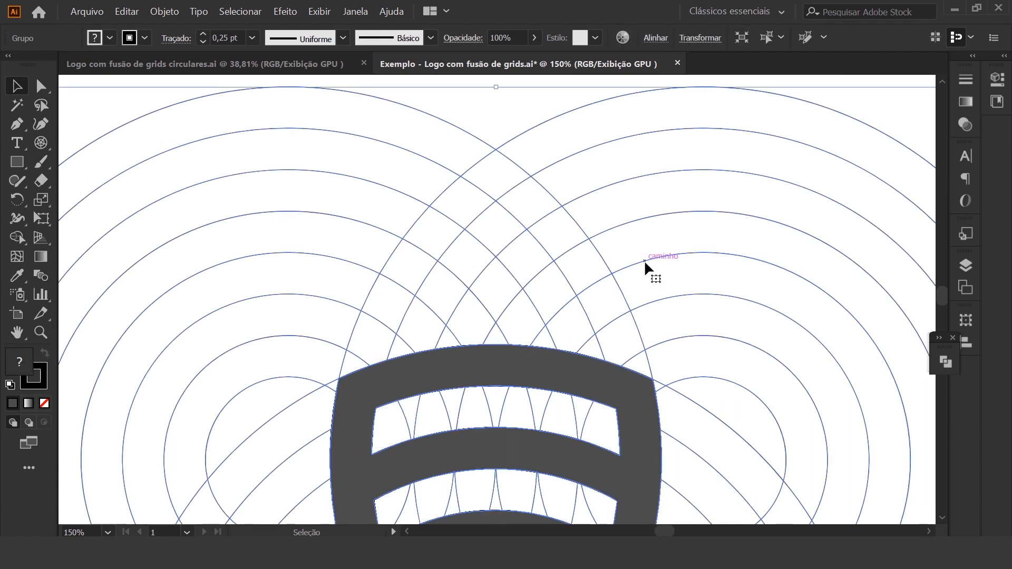
pyautogui.click(17, 241)
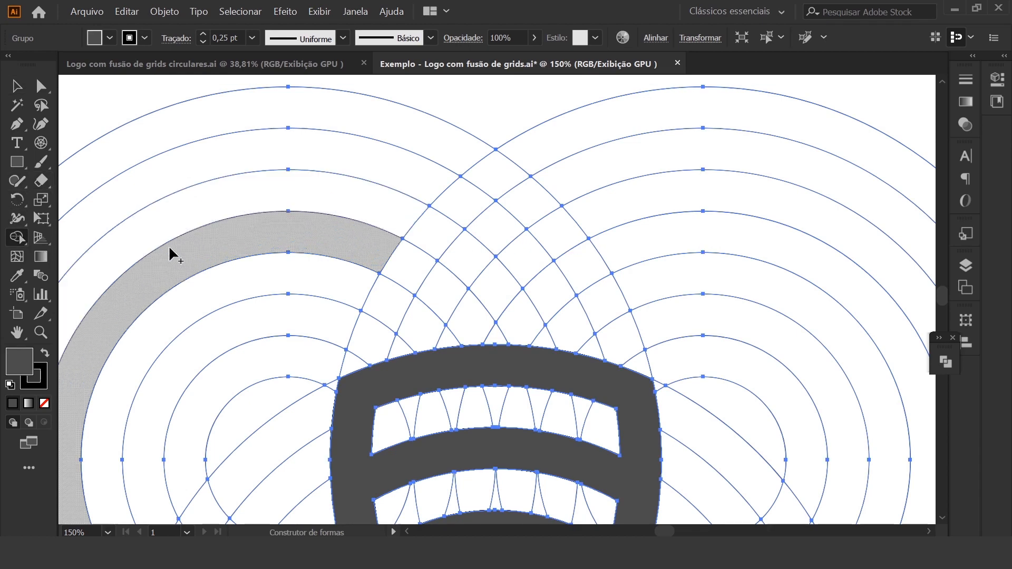
pyautogui.click(391, 304)
pyautogui.click(430, 297)
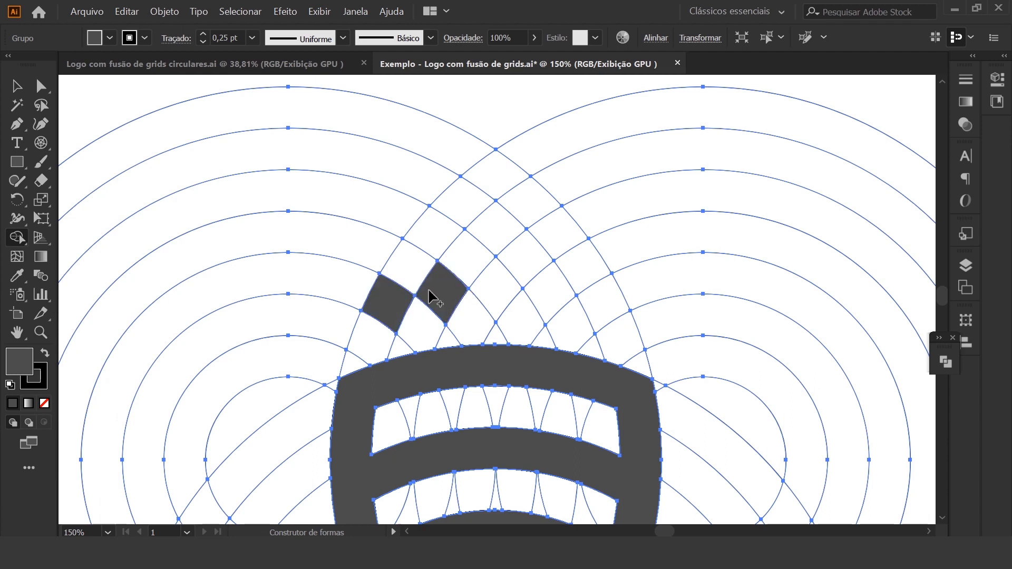
pyautogui.click(504, 295)
pyautogui.click(554, 294)
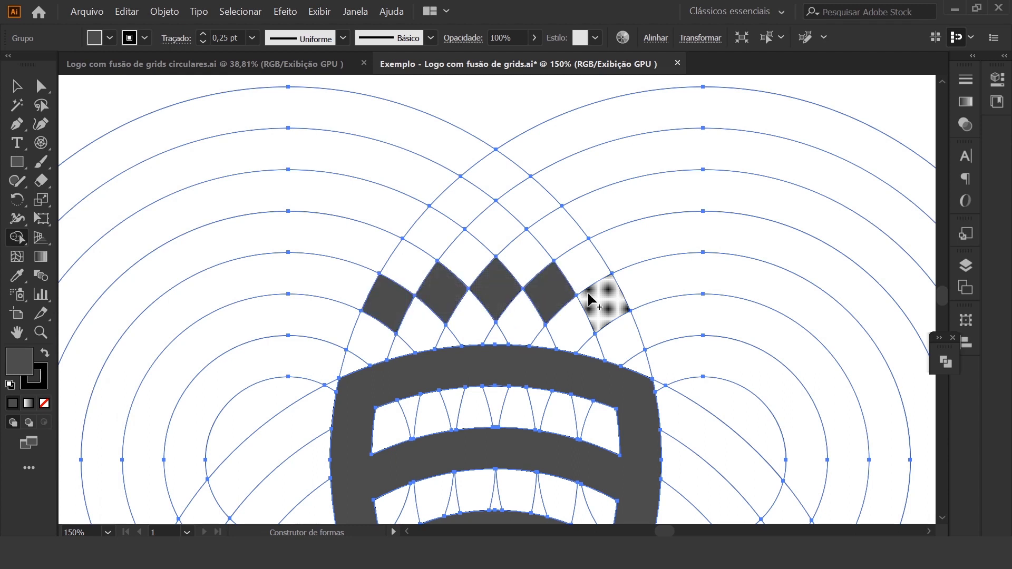
pyautogui.click(613, 311)
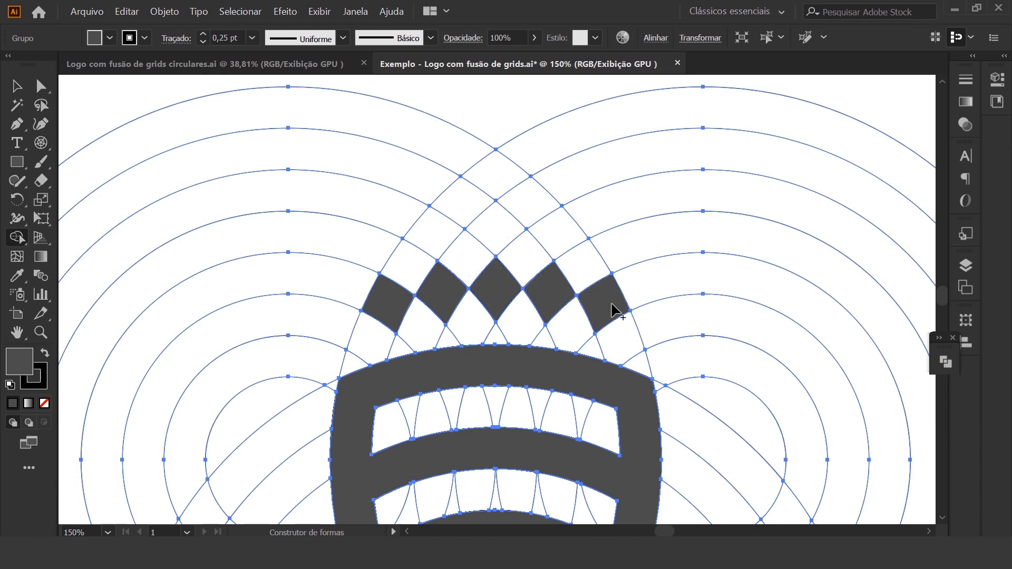
# Fill three alternating cells above the five-cell row and the single cell at the tip with the Shape Builder, and deselect the grid
pyautogui.click(558, 246)
pyautogui.click(506, 229)
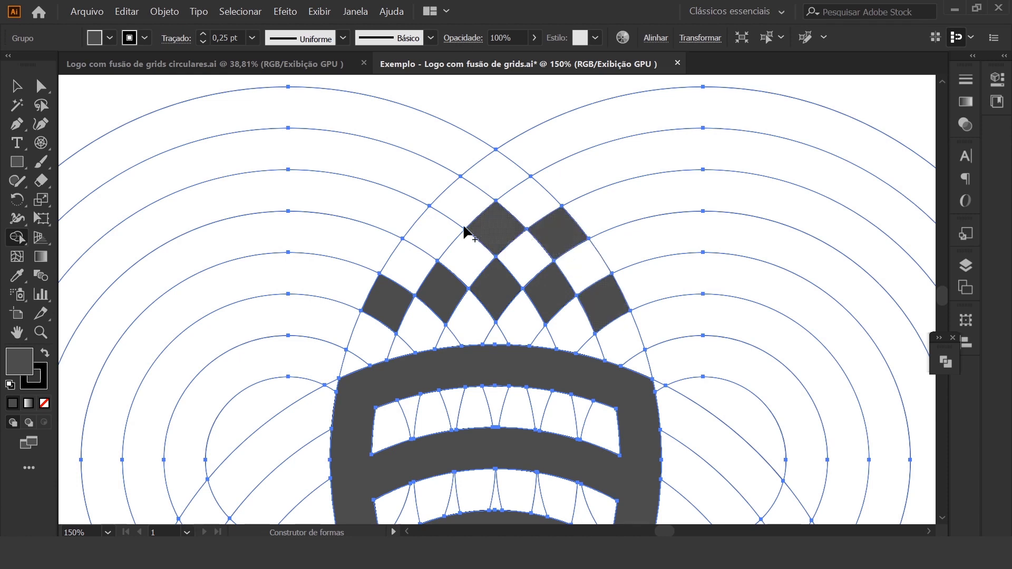
pyautogui.click(447, 233)
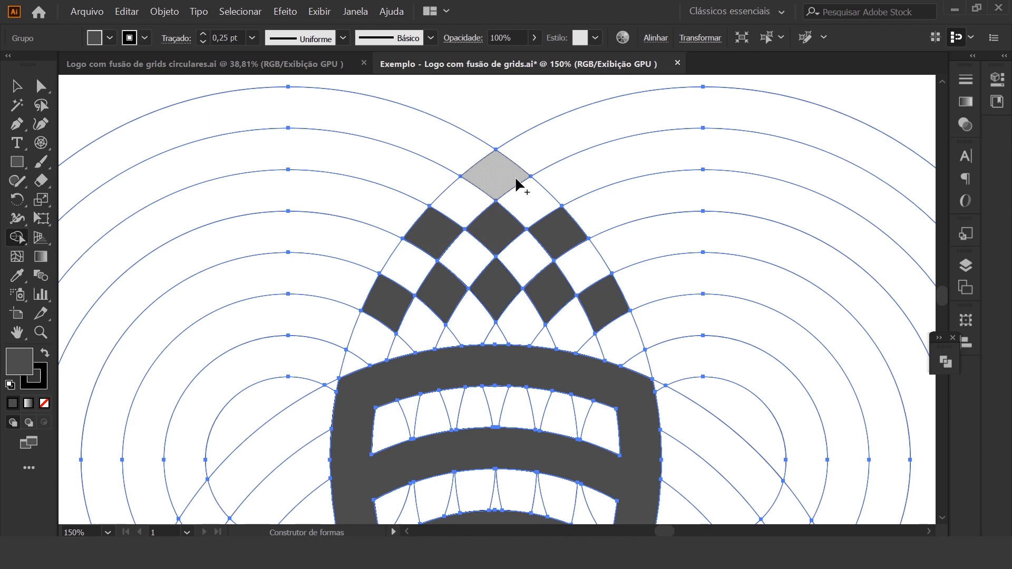
pyautogui.click(518, 183)
pyautogui.click(17, 89)
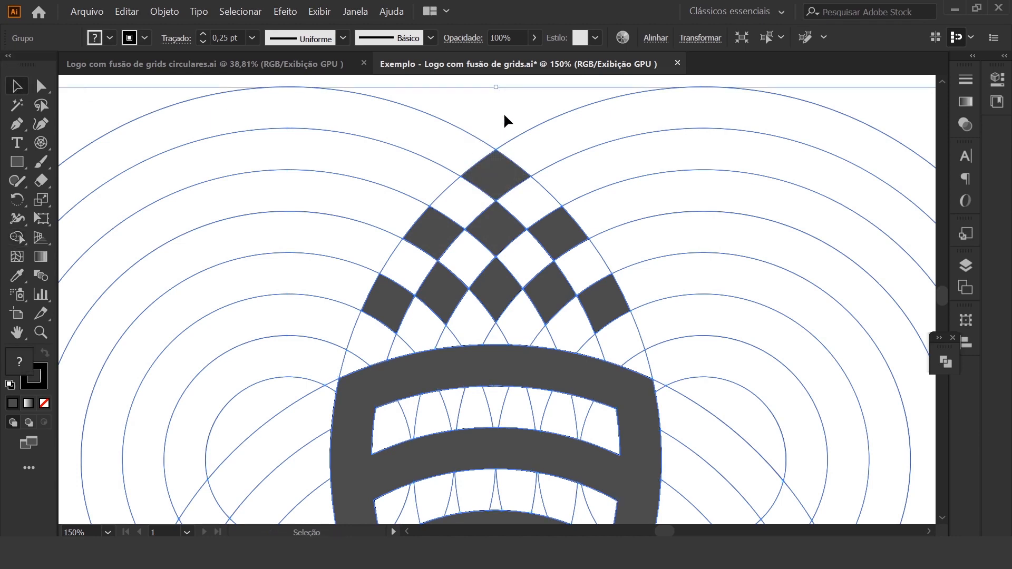
pyautogui.click(825, 83)
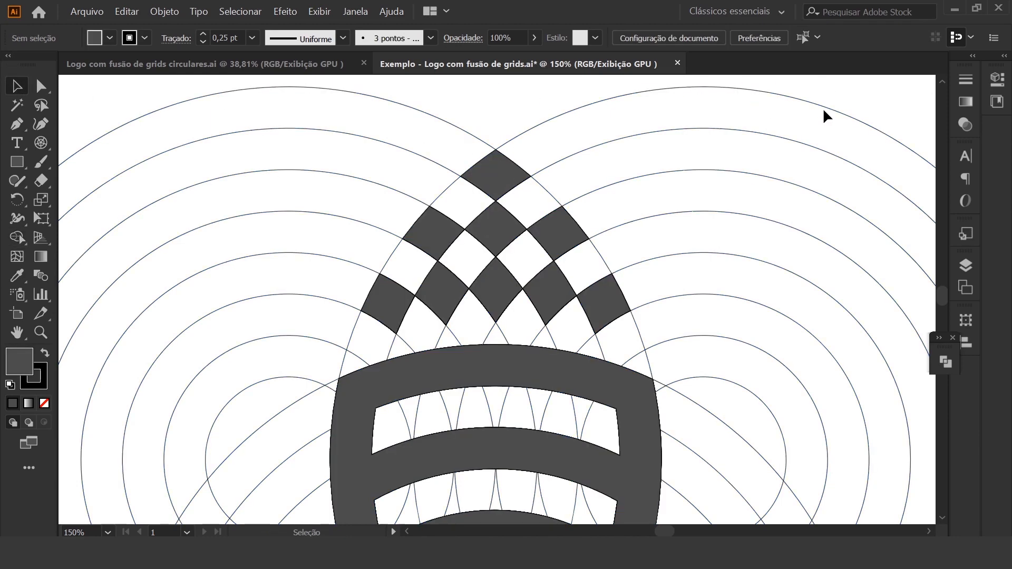
# Compare the full shield and checkered peak with the finished logo in Logo com fusão de grids circulares.ai
pyautogui.hotkey('ctrl', '-')
pyautogui.hotkey('ctrl', '-')
pyautogui.scroll(-2, 817, 109)
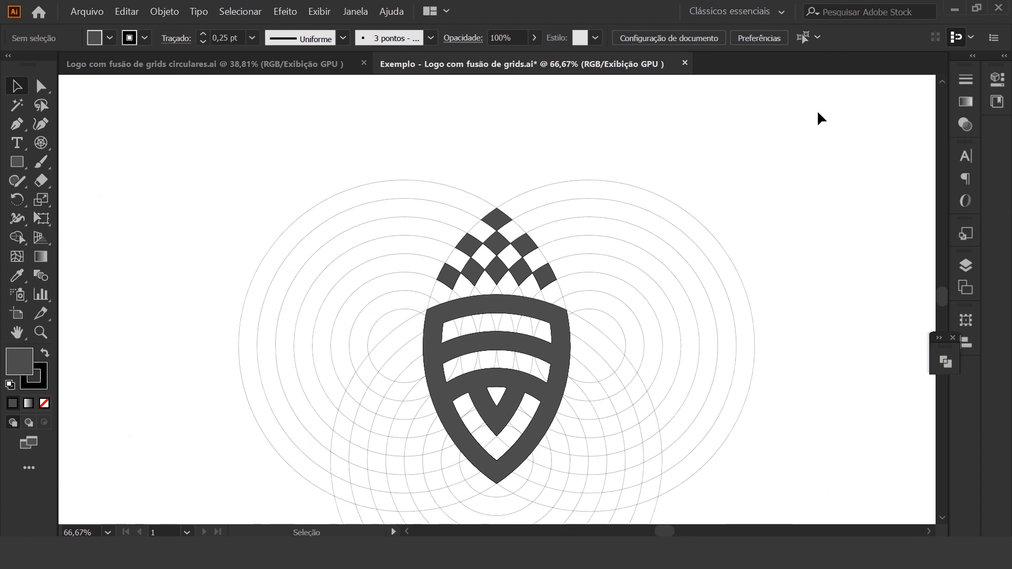
pyautogui.scroll(-2, 817, 110)
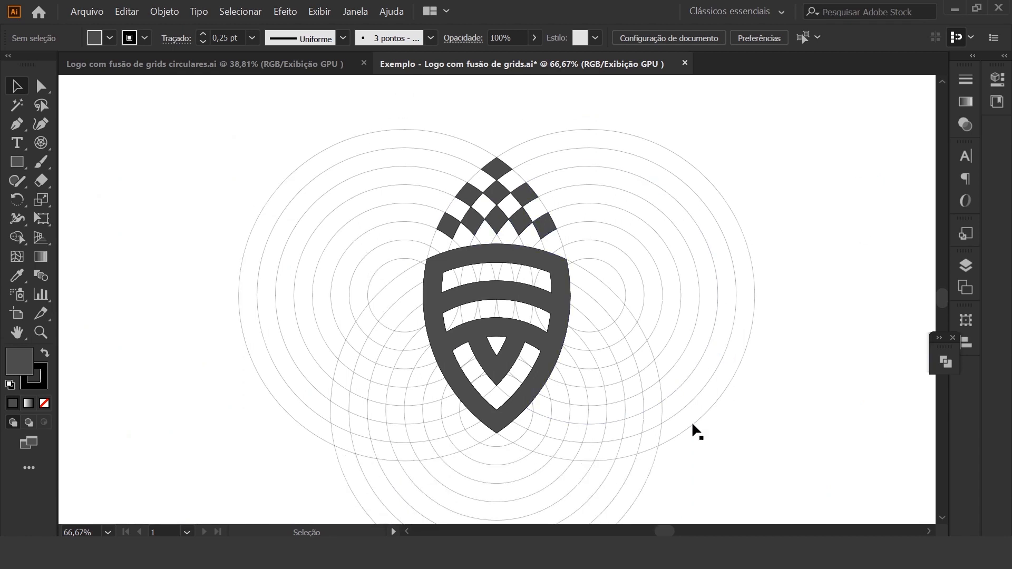
pyautogui.click(184, 68)
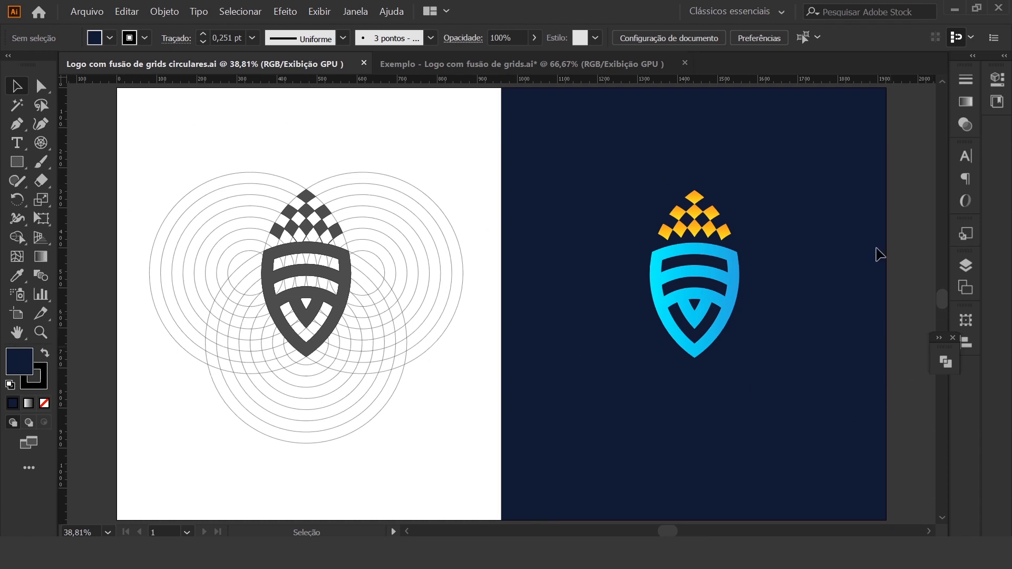
pyautogui.click(535, 64)
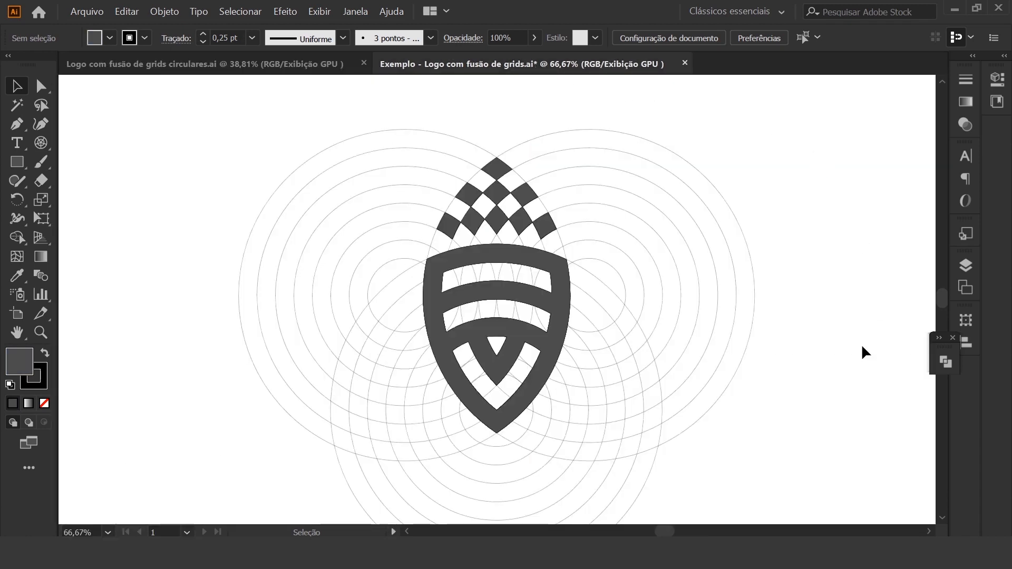
# Ungroup the grid artwork so that the shield and cells can be selected separately
pyautogui.click(556, 324)
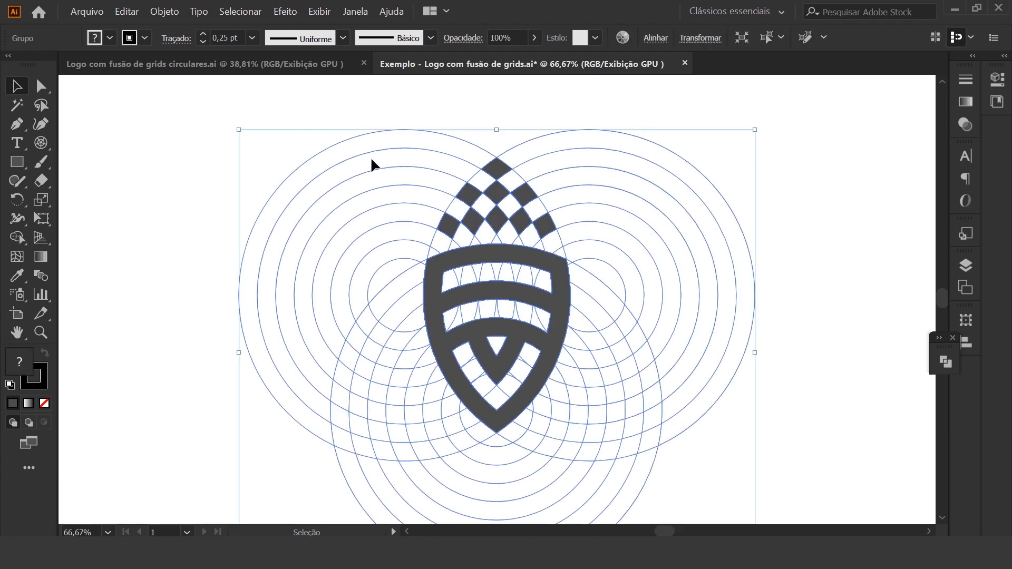
pyautogui.rightClick(558, 332)
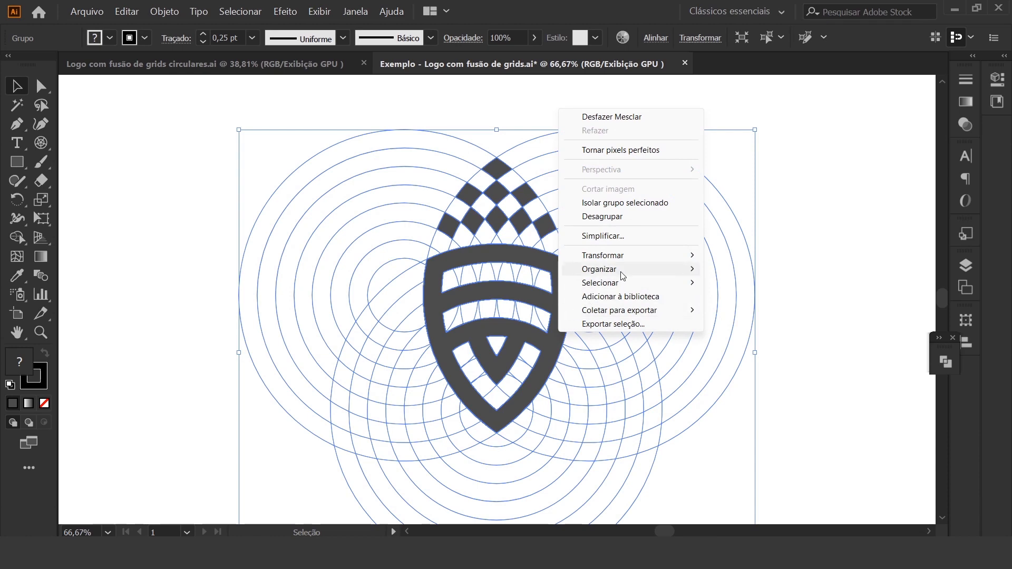
pyautogui.rightClick(560, 279)
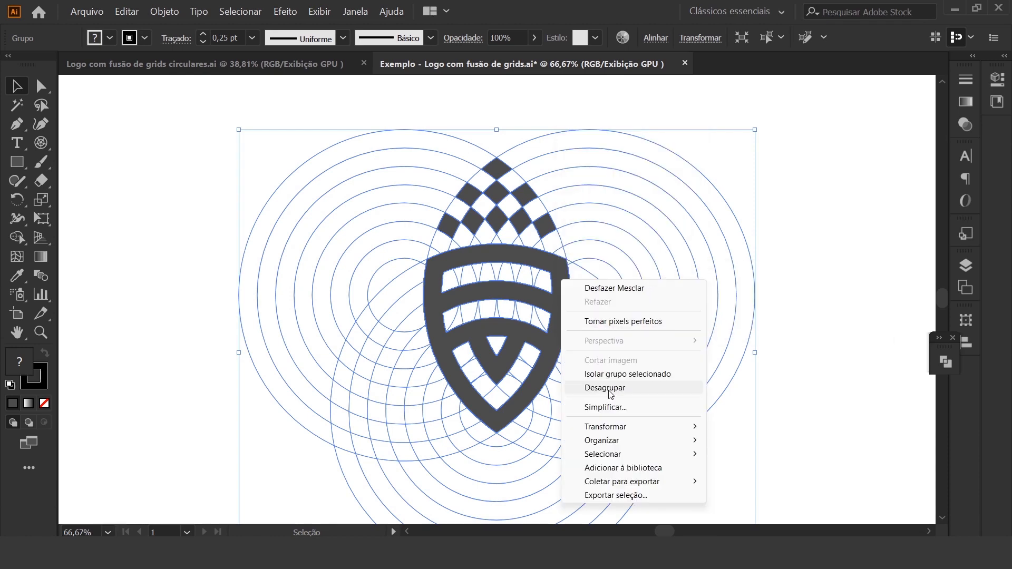
pyautogui.click(607, 388)
pyautogui.click(816, 311)
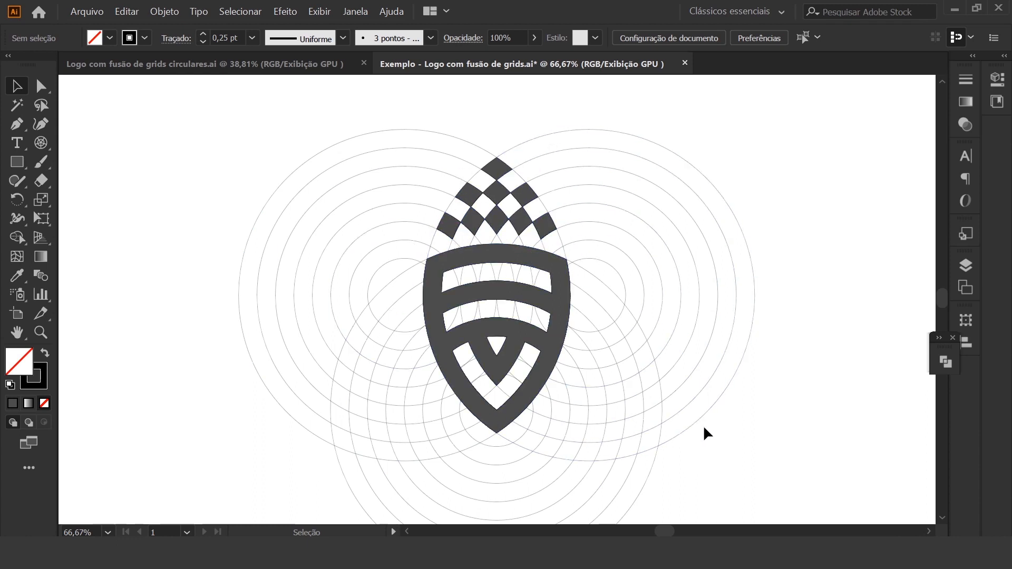
# Select the shield and all nine filled cells above it and move them off the grid to the empty right part of the artboard
pyautogui.click(555, 354)
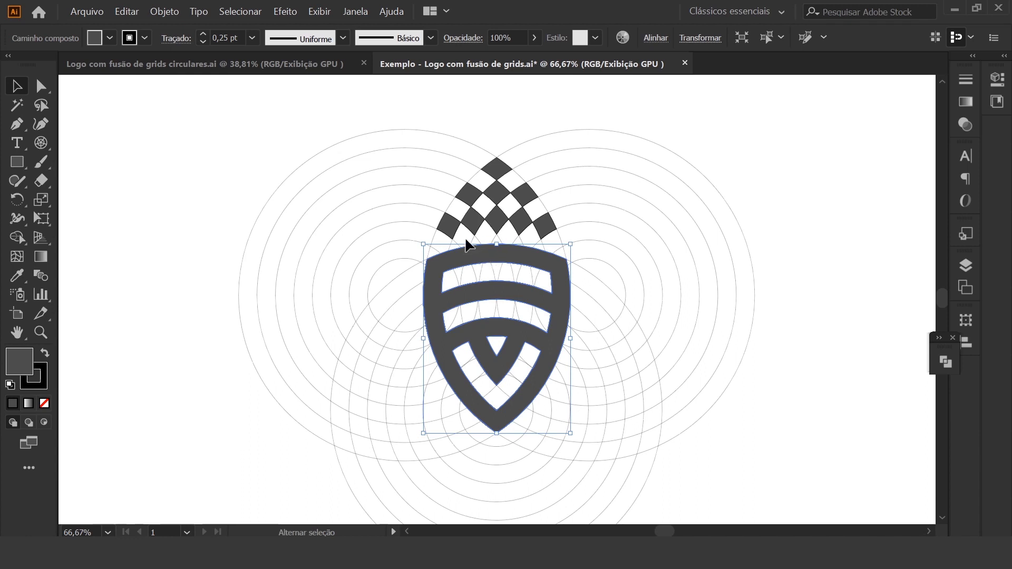
pyautogui.keyDown('shift'); pyautogui.click(452, 228); pyautogui.keyUp('shift')
pyautogui.keyDown('shift'); pyautogui.click(478, 224); pyautogui.keyUp('shift')
pyautogui.keyDown('shift'); pyautogui.click(501, 228); pyautogui.keyUp('shift')
pyautogui.keyDown('shift'); pyautogui.click(530, 224); pyautogui.keyUp('shift')
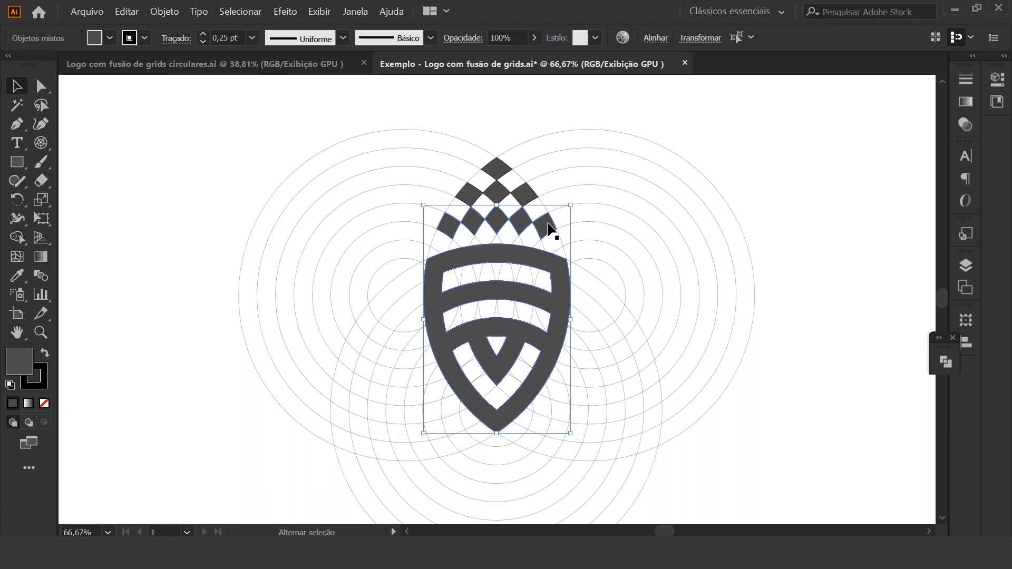
pyautogui.keyDown('shift'); pyautogui.click(527, 198); pyautogui.keyUp('shift')
pyautogui.keyDown('shift'); pyautogui.click(502, 194); pyautogui.keyUp('shift')
pyautogui.keyDown('shift'); pyautogui.click(481, 199); pyautogui.keyUp('shift')
pyautogui.keyDown('shift'); pyautogui.click(496, 169); pyautogui.keyUp('shift')
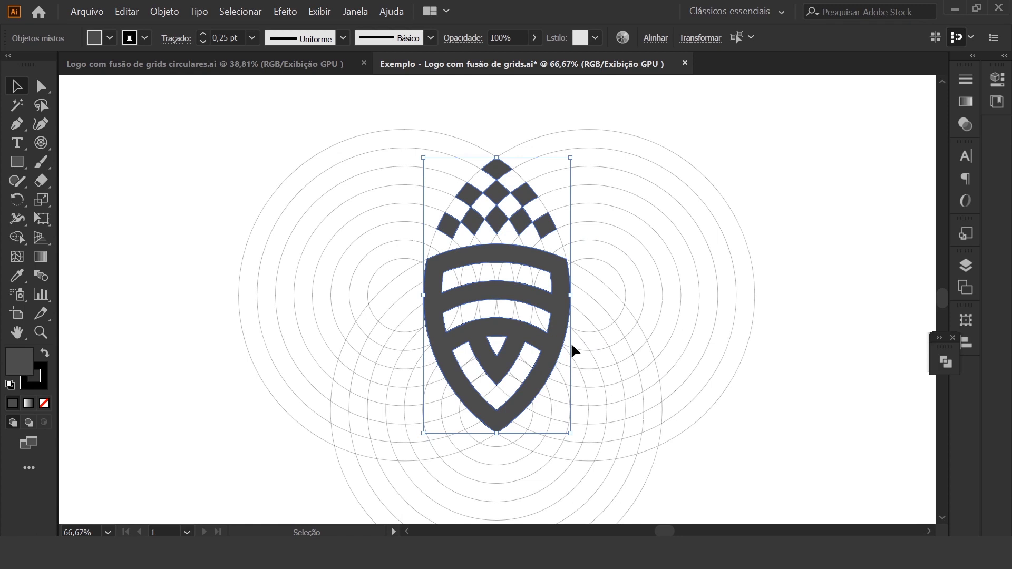
pyautogui.hotkey('ctrl', '-')
pyautogui.hotkey('ctrl', '-')
pyautogui.moveTo(530, 320); pyautogui.dragTo(789, 320)
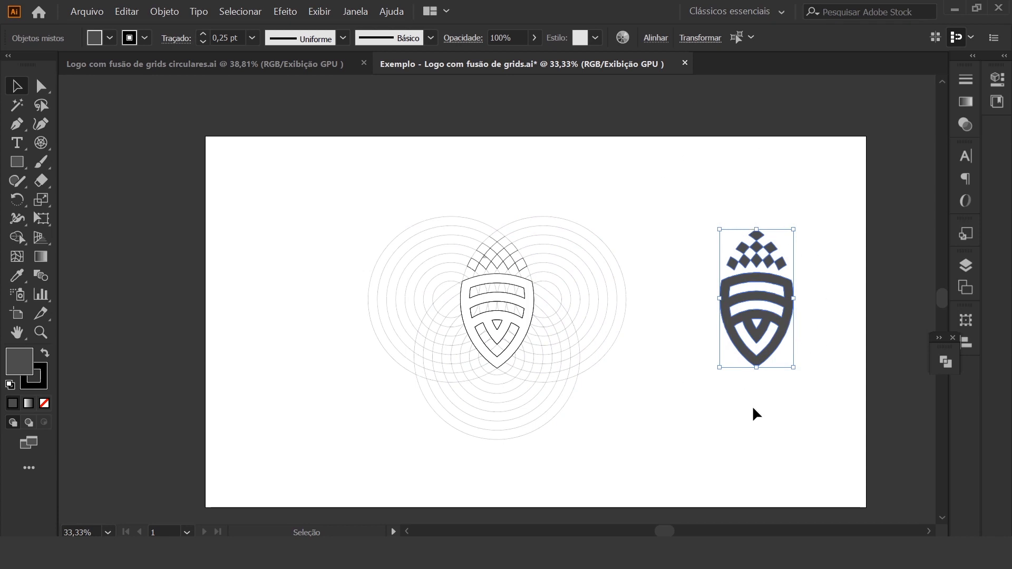
# Delete the leftover circular grid and move the shield with its cells back to the middle of the artboard
pyautogui.moveTo(301, 148); pyautogui.dragTo(661, 472)
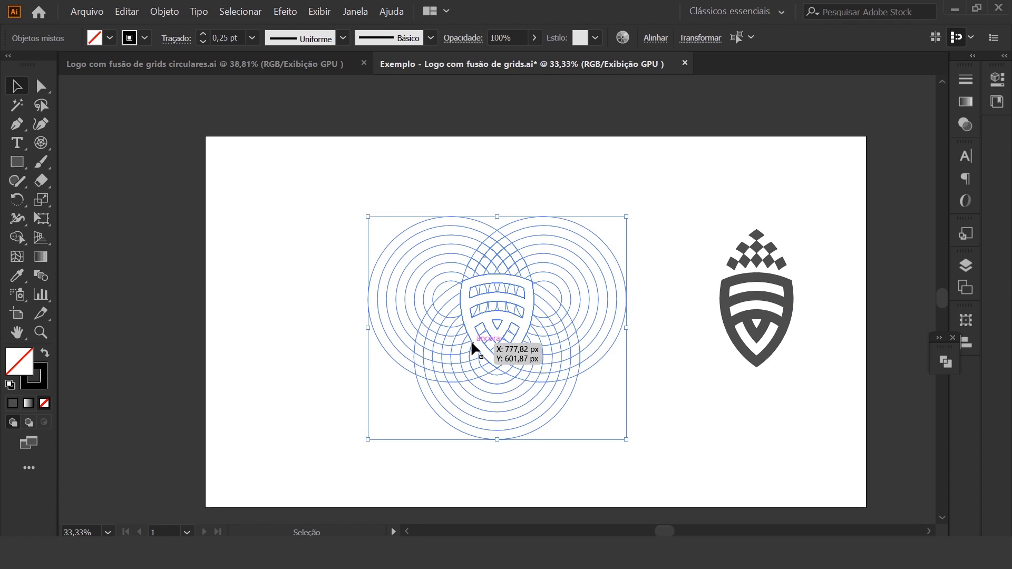
pyautogui.press('Delete')
pyautogui.moveTo(831, 406); pyautogui.dragTo(662, 199)
pyautogui.moveTo(790, 329); pyautogui.dragTo(555, 335)
pyautogui.moveTo(542, 373); pyautogui.dragTo(554, 350)
pyautogui.click(708, 344)
# Group the nine cells above the shield, keeping the shield as a separate object
pyautogui.moveTo(453, 222); pyautogui.dragTo(596, 284)
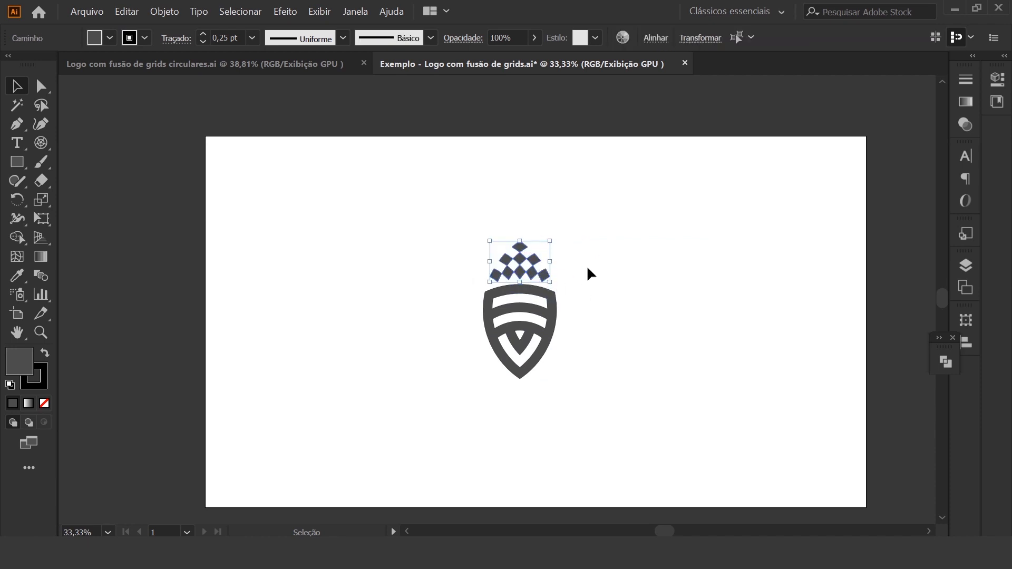
pyautogui.hotkey('ctrl', 'g')
pyautogui.click(619, 289)
pyautogui.click(554, 338)
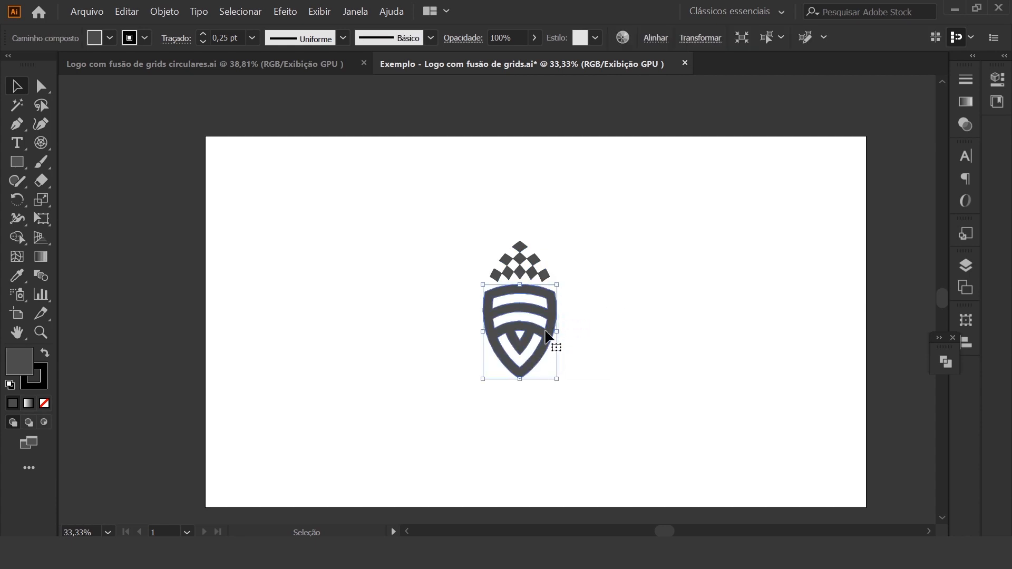
pyautogui.click(544, 275)
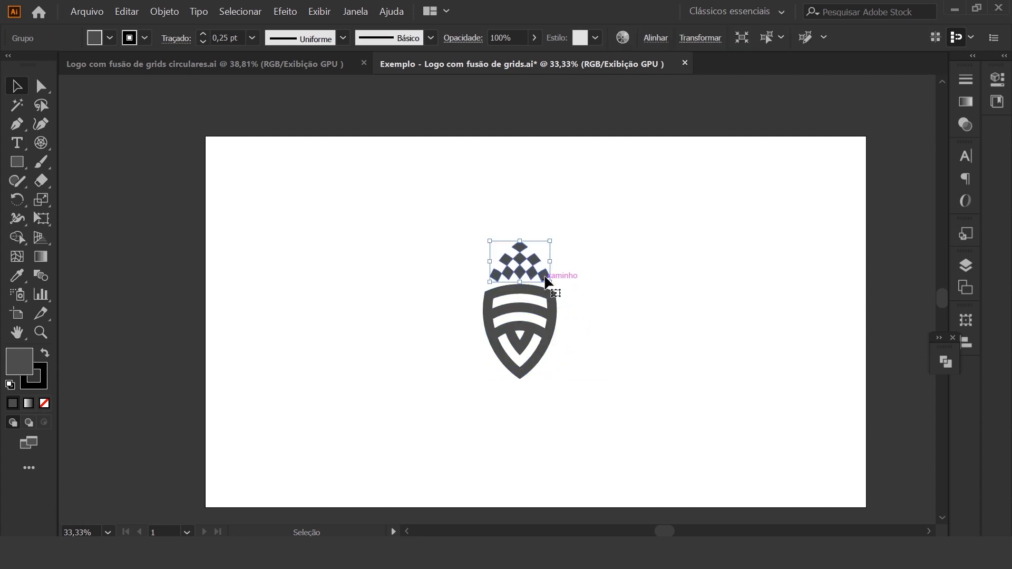
pyautogui.click(670, 333)
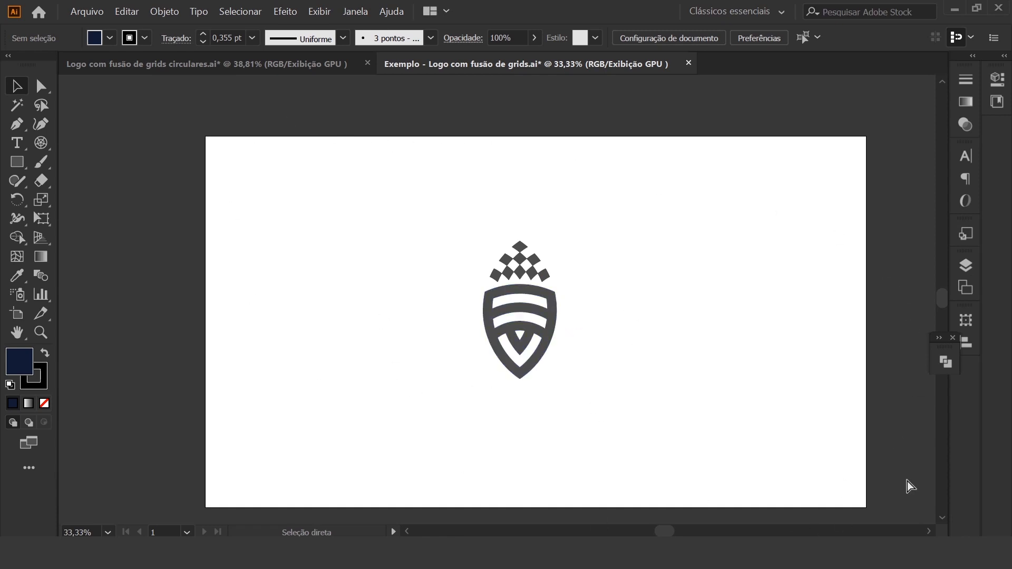
# Add a dark navy rectangle covering the artboard behind the logo and lock it
pyautogui.hotkey('ctrl', 'z')
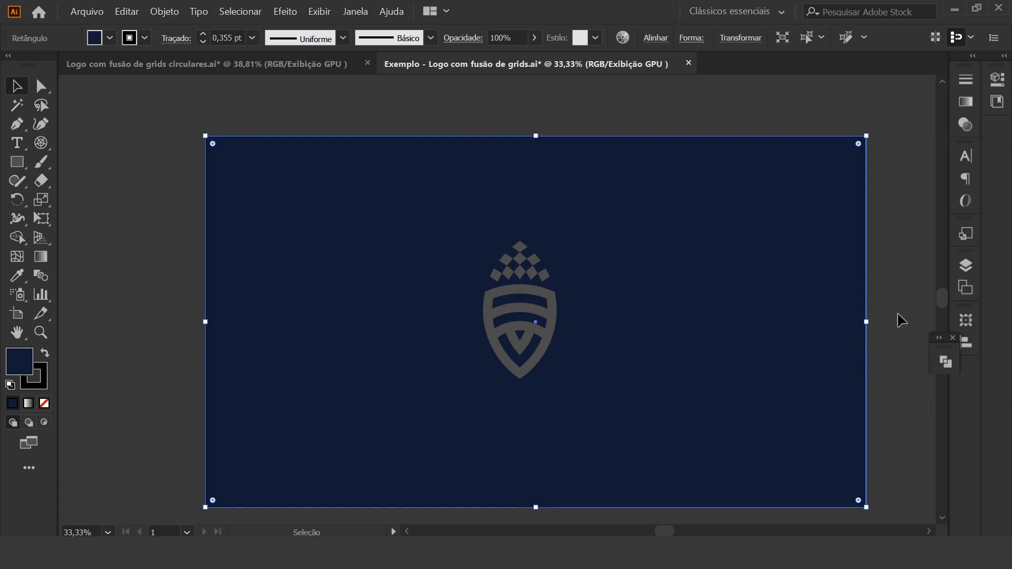
pyautogui.click(967, 271)
pyautogui.click(808, 284)
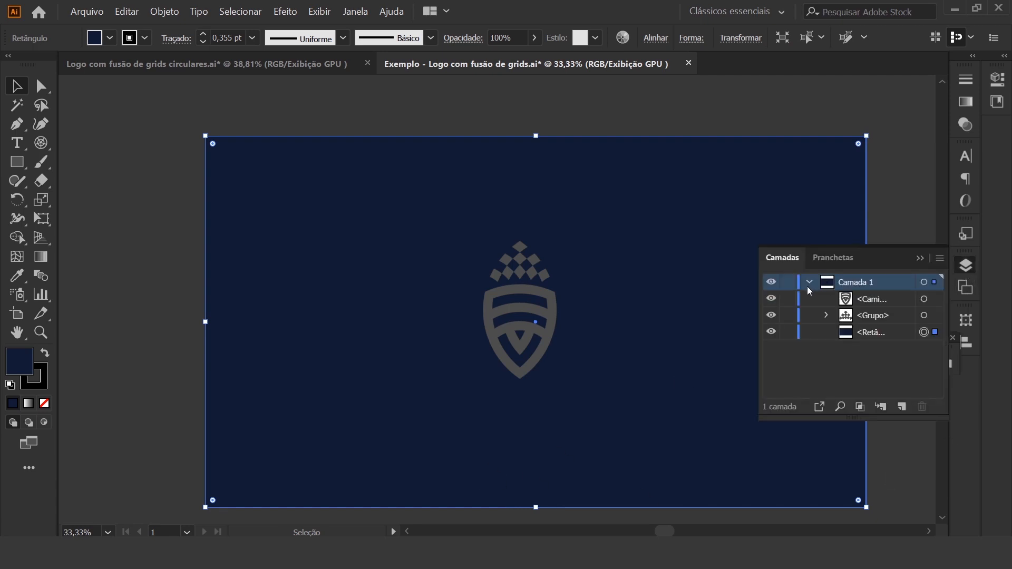
pyautogui.click(789, 332)
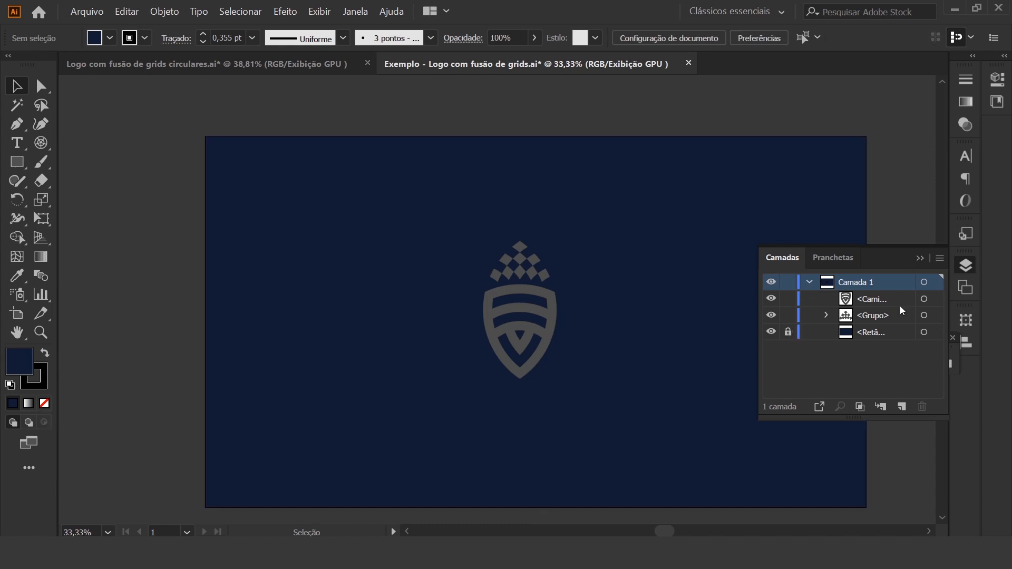
pyautogui.click(921, 259)
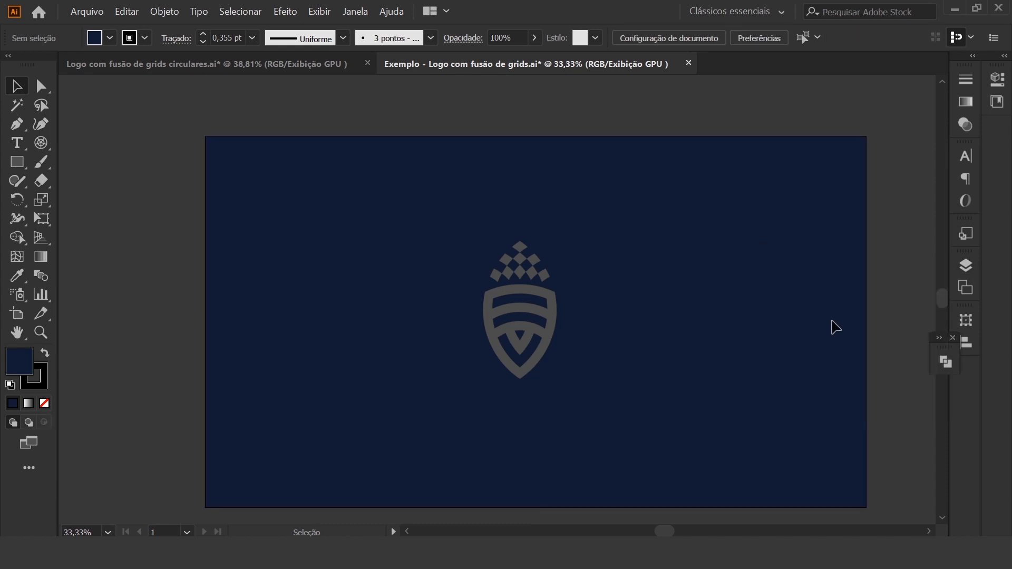
# Fill the shield with a linear gradient running from bright cyan to medium blue
pyautogui.click(557, 342)
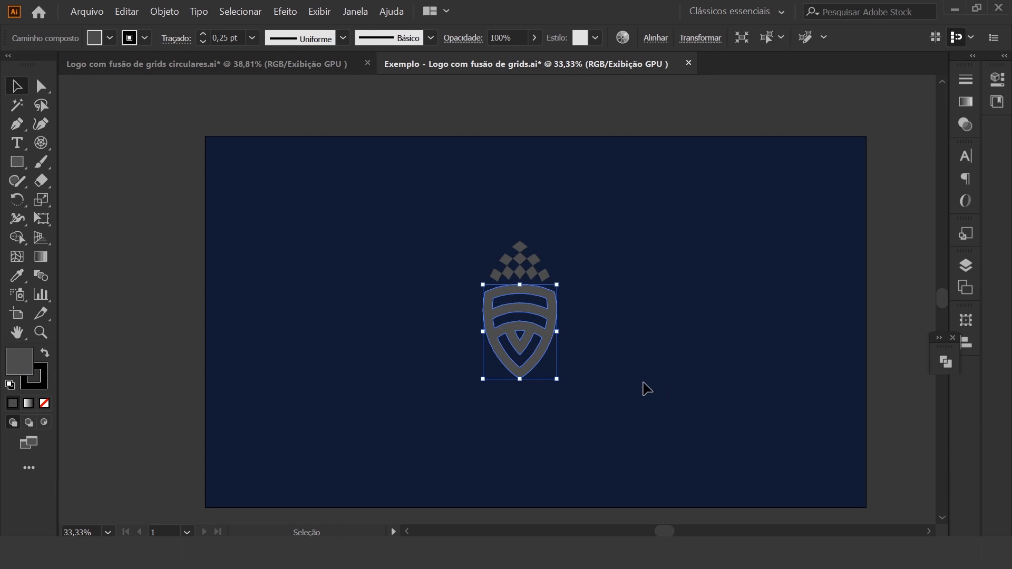
pyautogui.click(108, 533)
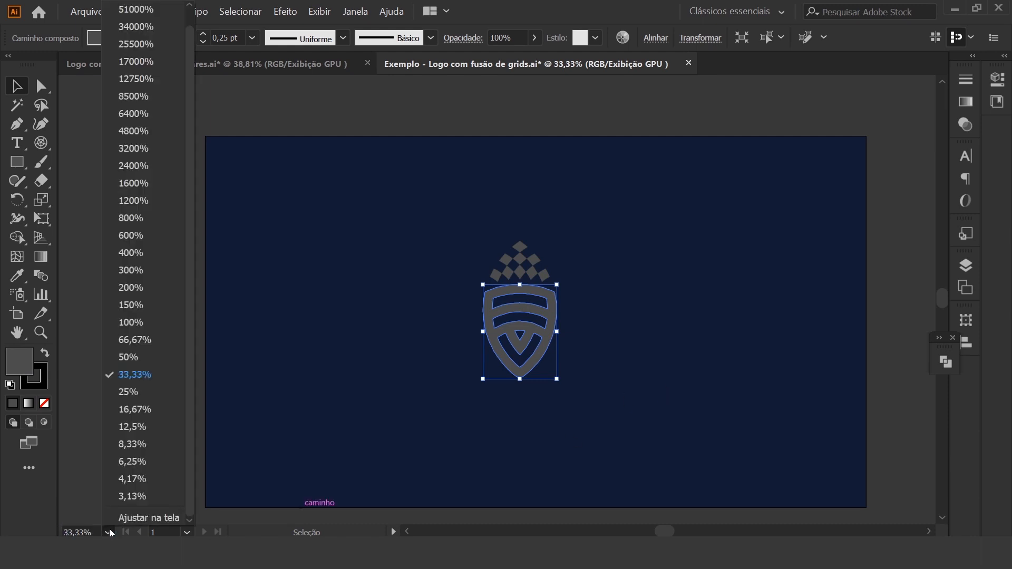
pyautogui.click(139, 519)
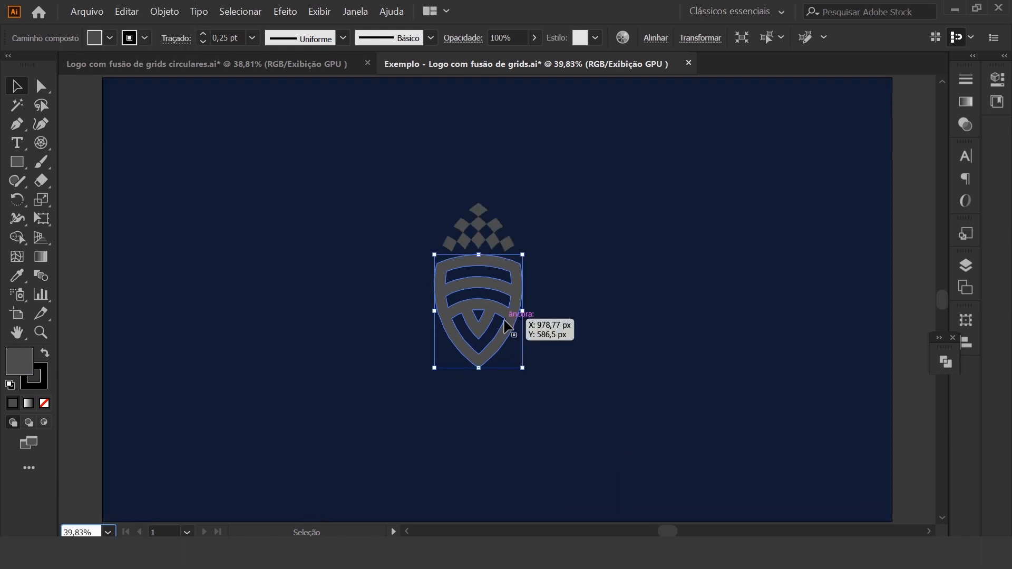
pyautogui.click(43, 258)
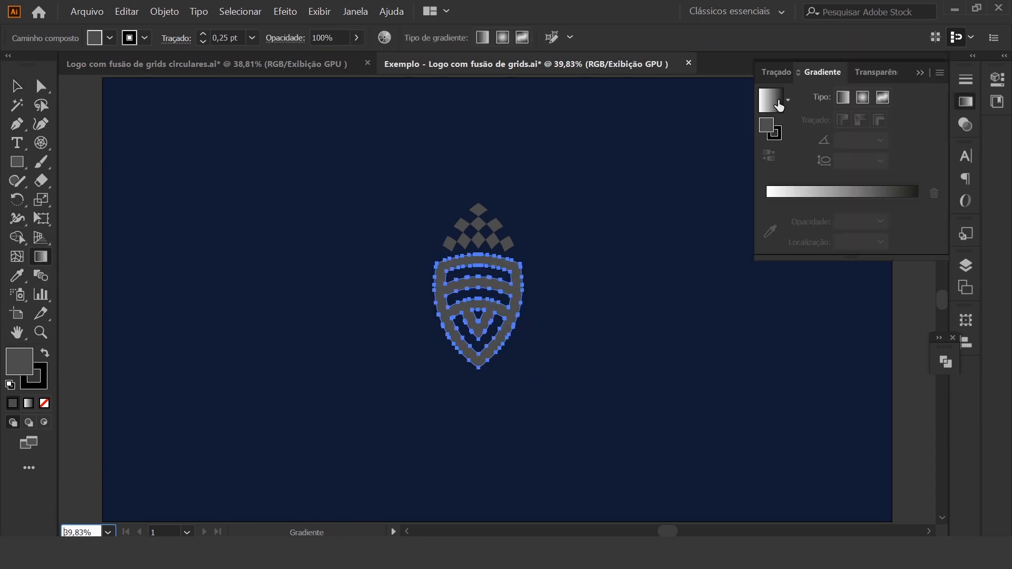
pyautogui.click(778, 105)
pyautogui.doubleClick(767, 202)
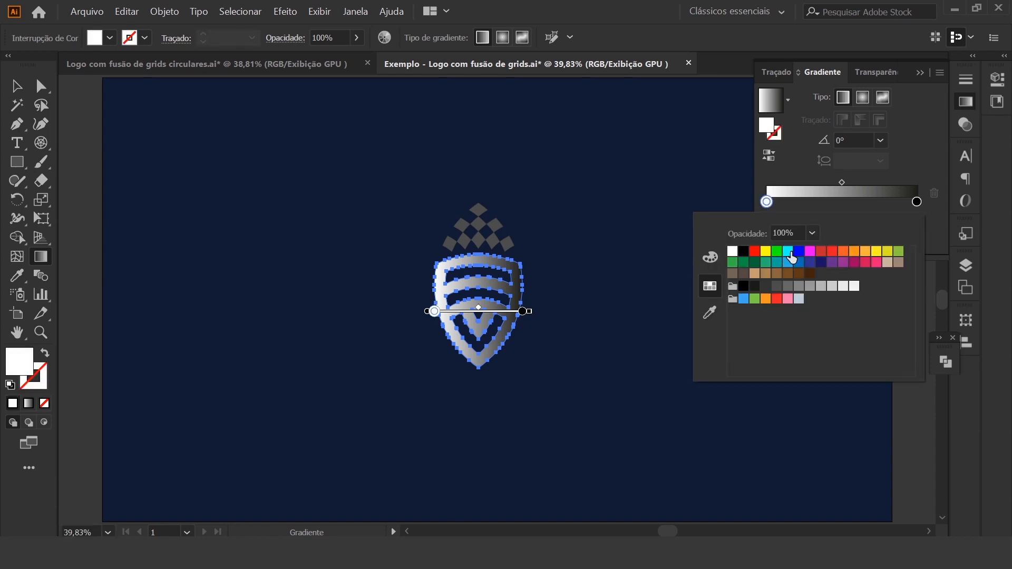
pyautogui.click(789, 252)
pyautogui.click(918, 203)
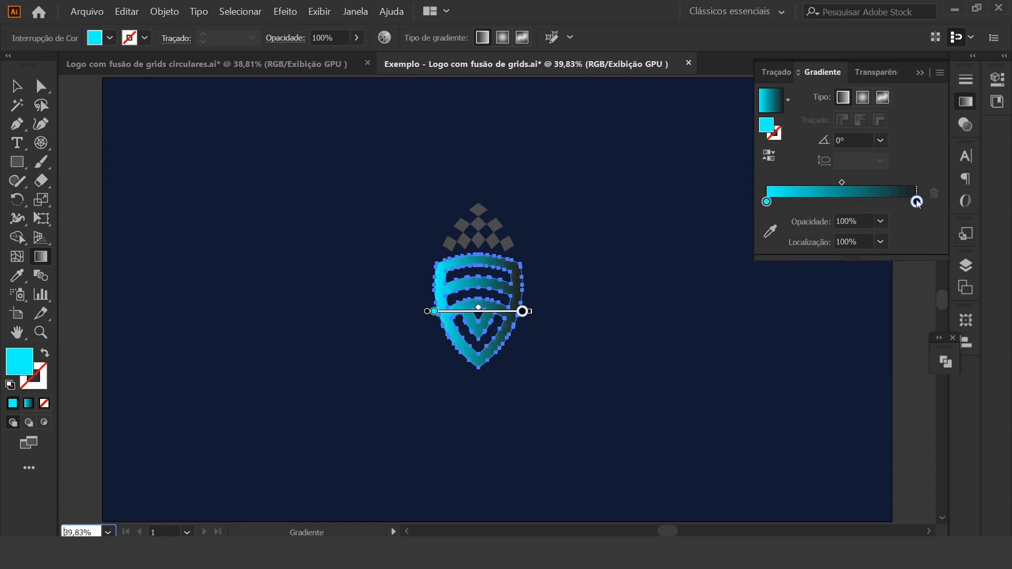
pyautogui.doubleClick(918, 203)
pyautogui.click(789, 263)
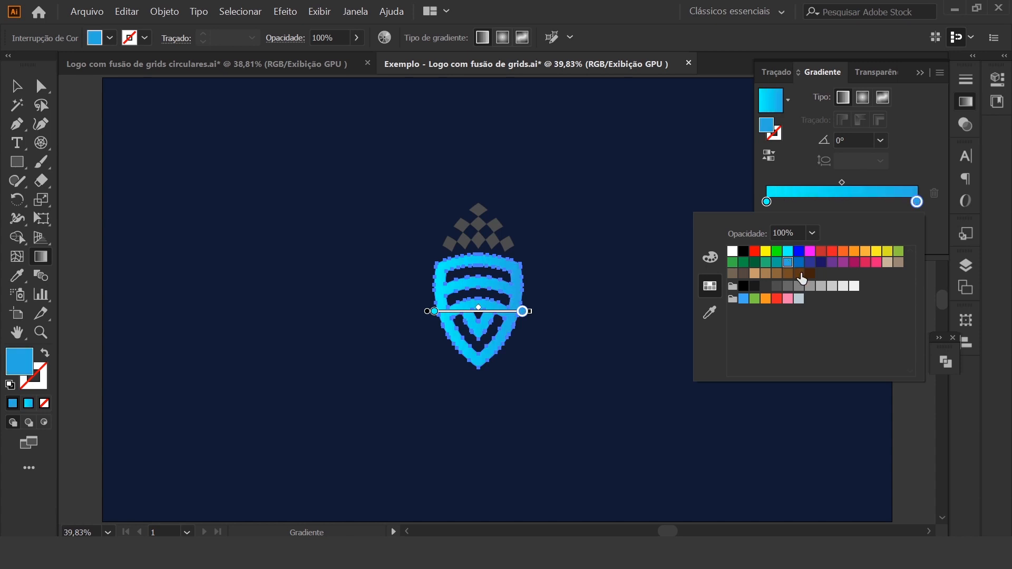
# Fill the grouped cells above the shield with a linear gradient running from yellow to orange
pyautogui.press('v')
pyautogui.click(508, 243)
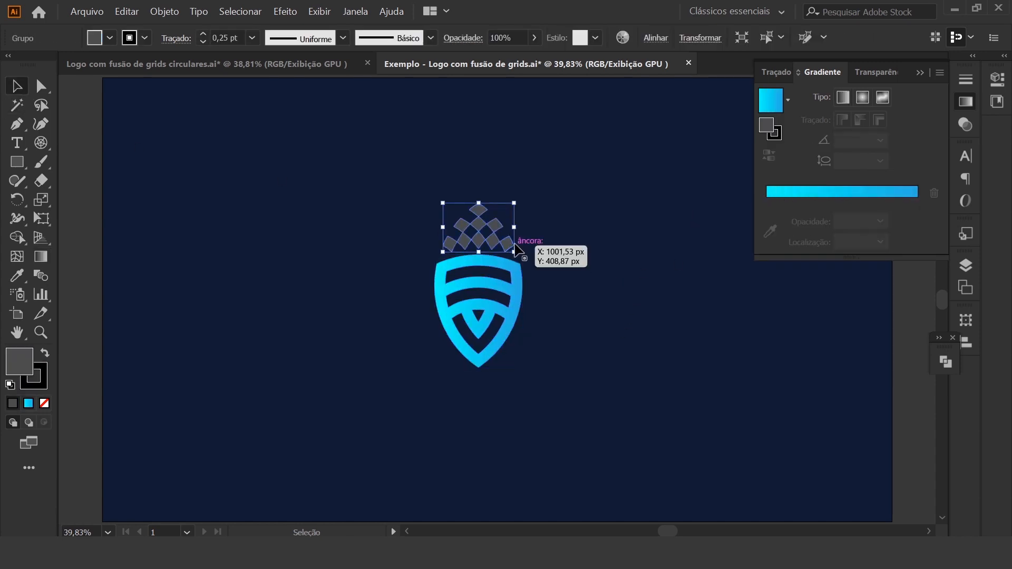
pyautogui.click(772, 108)
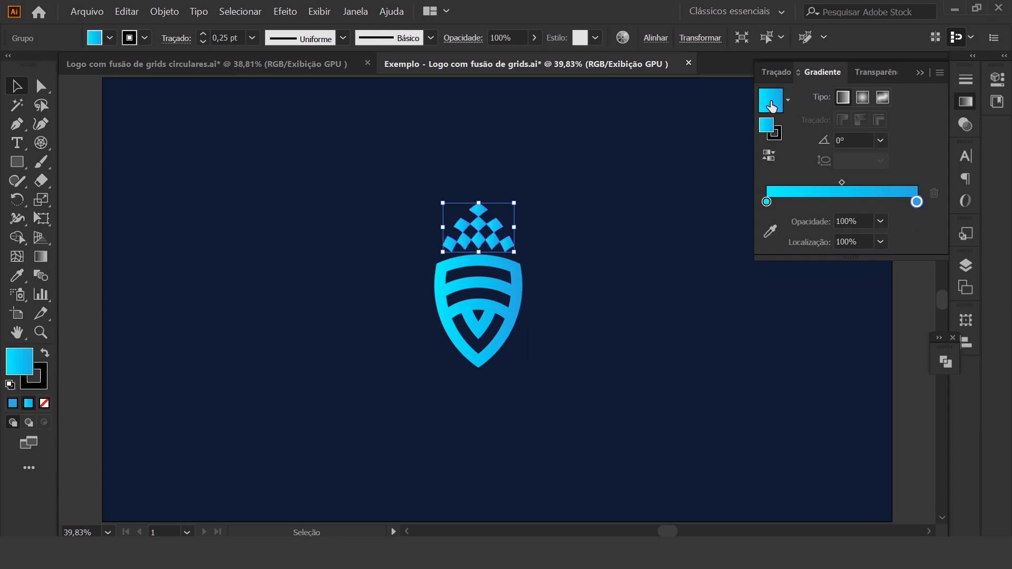
pyautogui.doubleClick(768, 203)
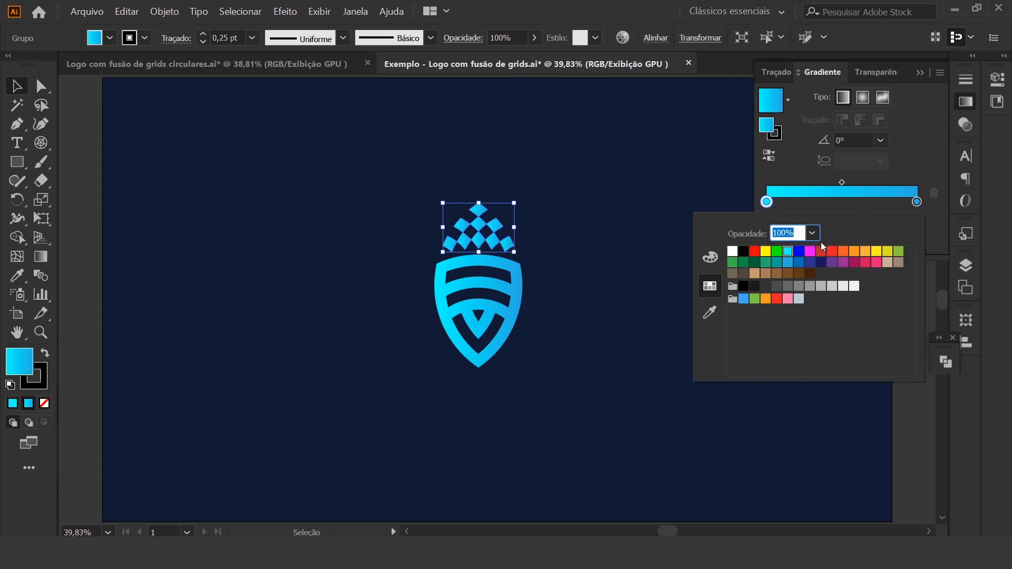
pyautogui.click(877, 251)
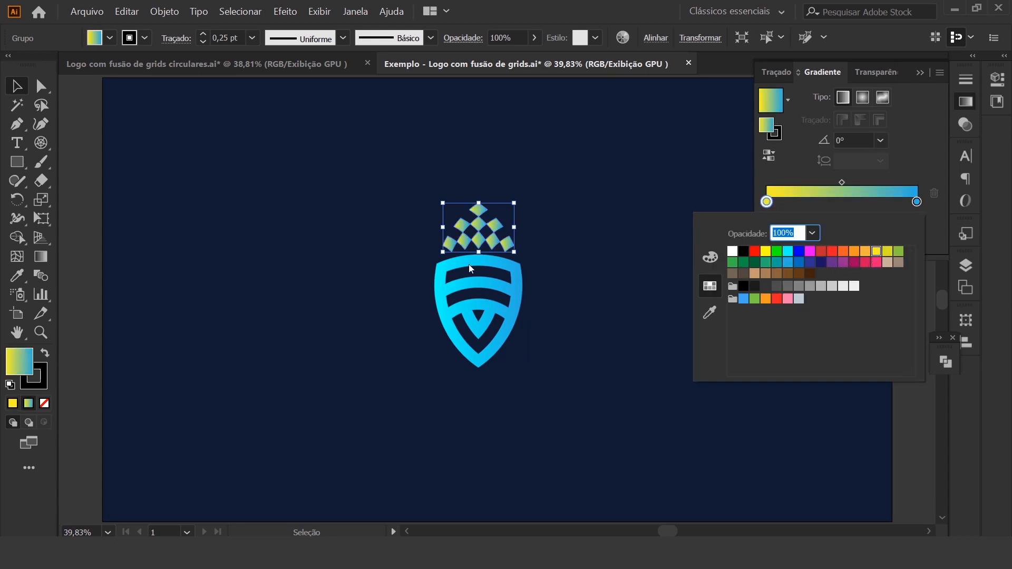
pyautogui.click(917, 203)
pyautogui.doubleClick(917, 203)
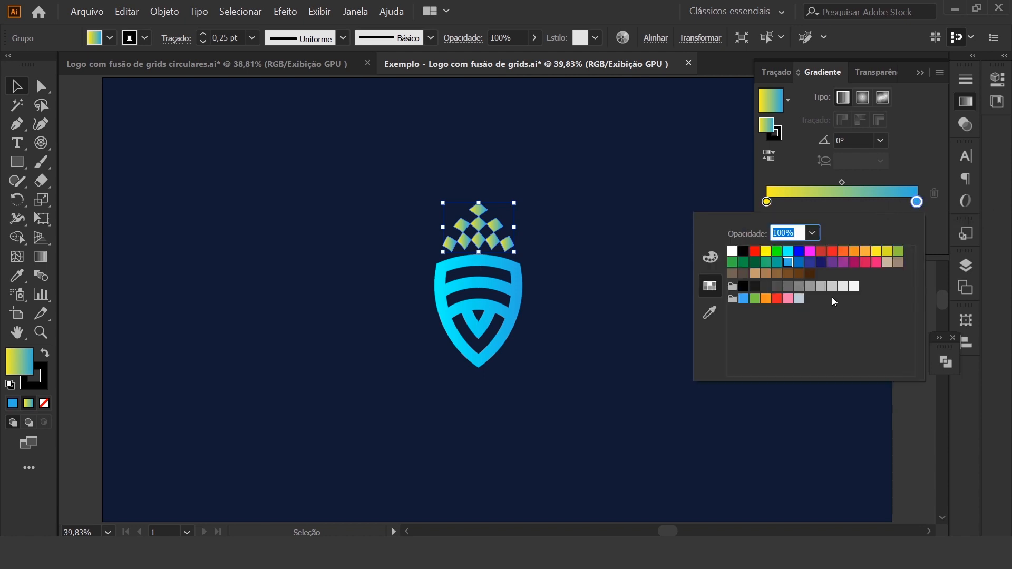
pyautogui.click(855, 252)
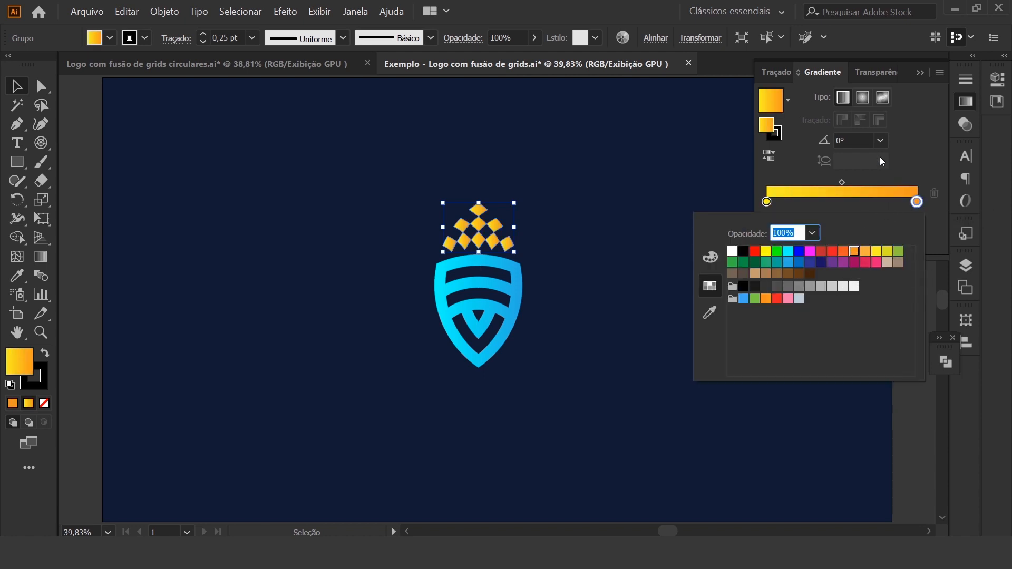
# Set the gradient angle of the cells above the shield to 90°
pyautogui.click(881, 142)
pyautogui.click(880, 142)
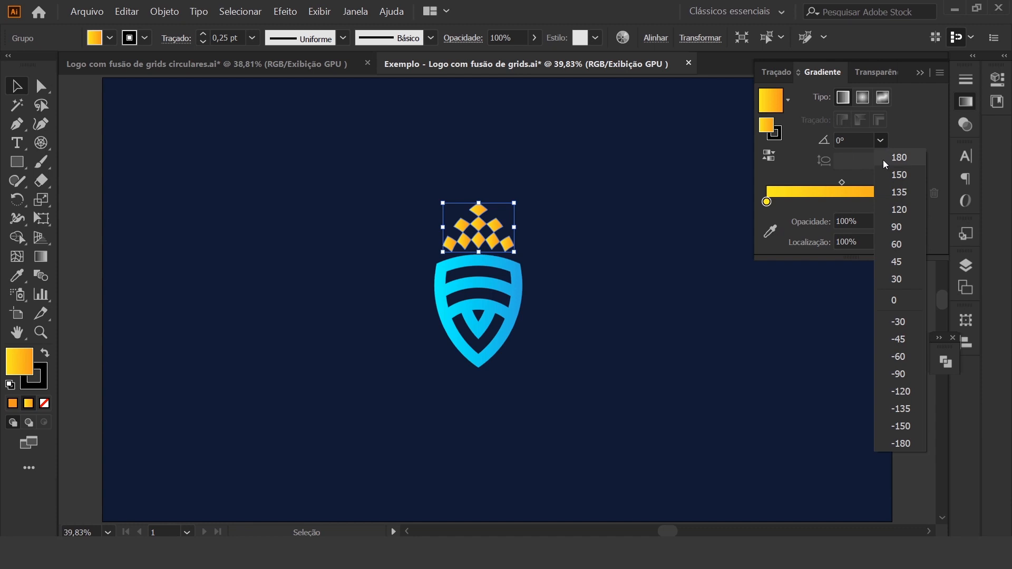
pyautogui.click(904, 225)
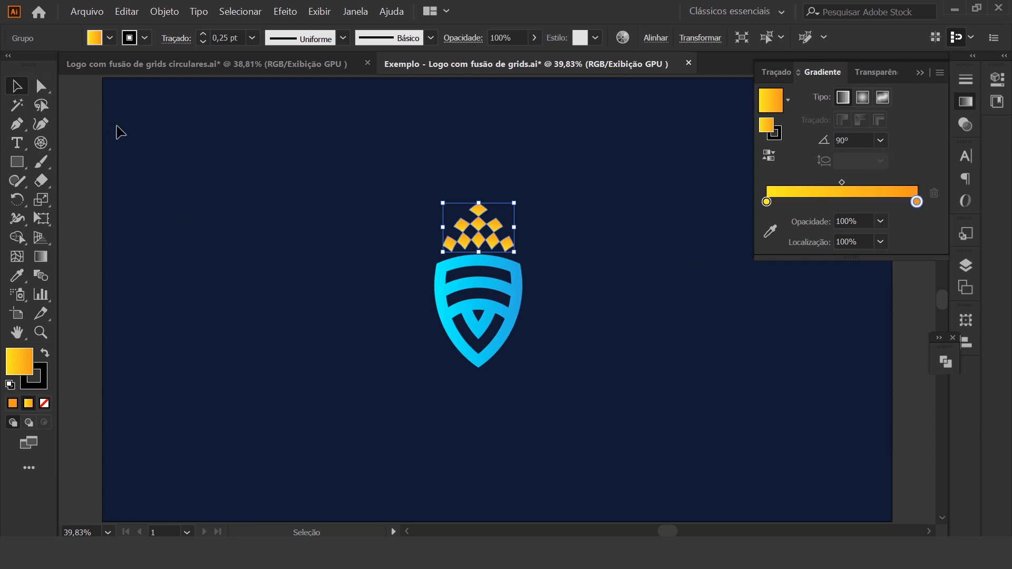
pyautogui.click(90, 119)
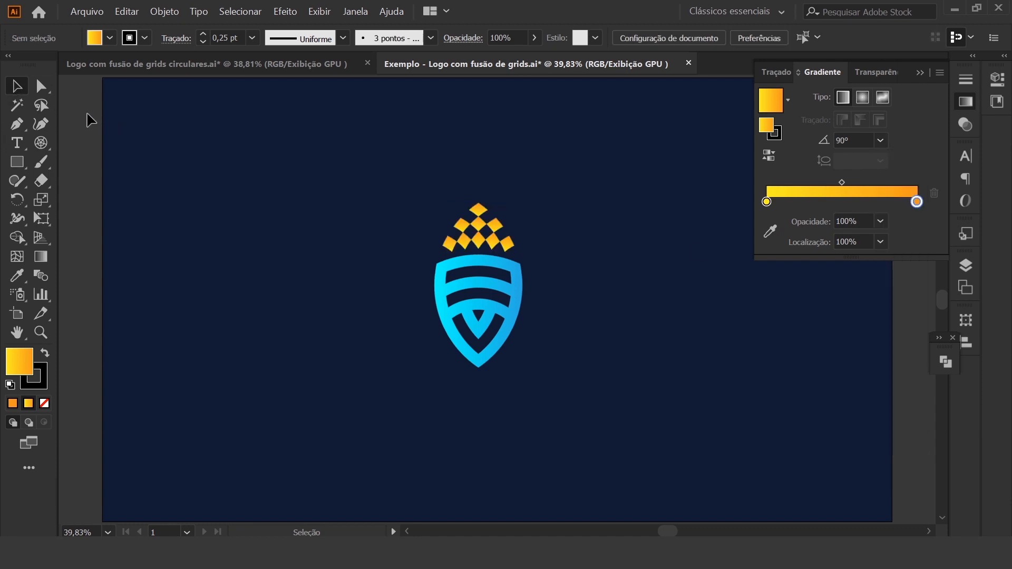
pyautogui.click(920, 73)
# Group the shield with the cells above it and enlarge the group proportionally in the middle of the artboard
pyautogui.moveTo(358, 146); pyautogui.dragTo(585, 479)
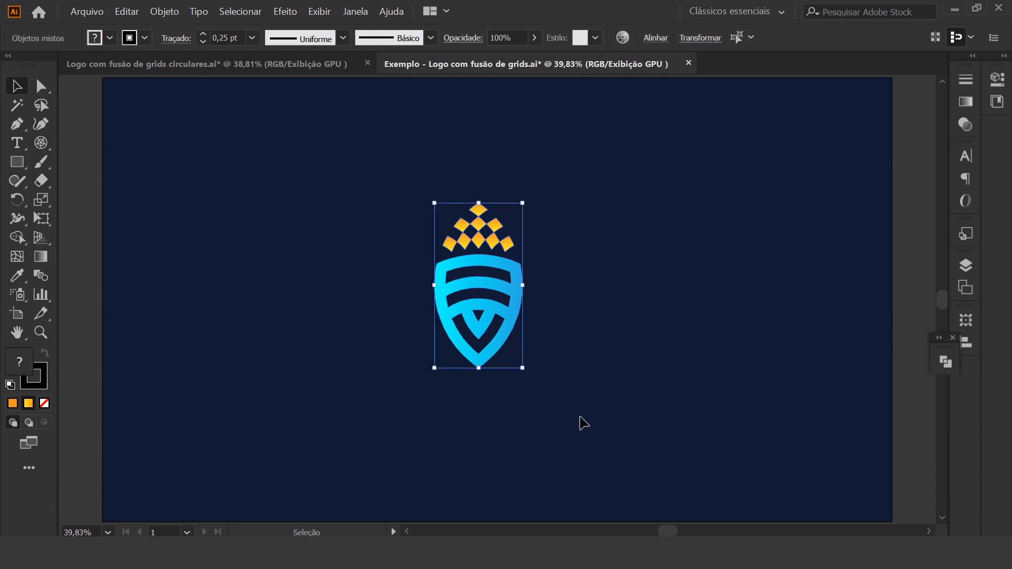
pyautogui.hotkey('ctrl', 'g')
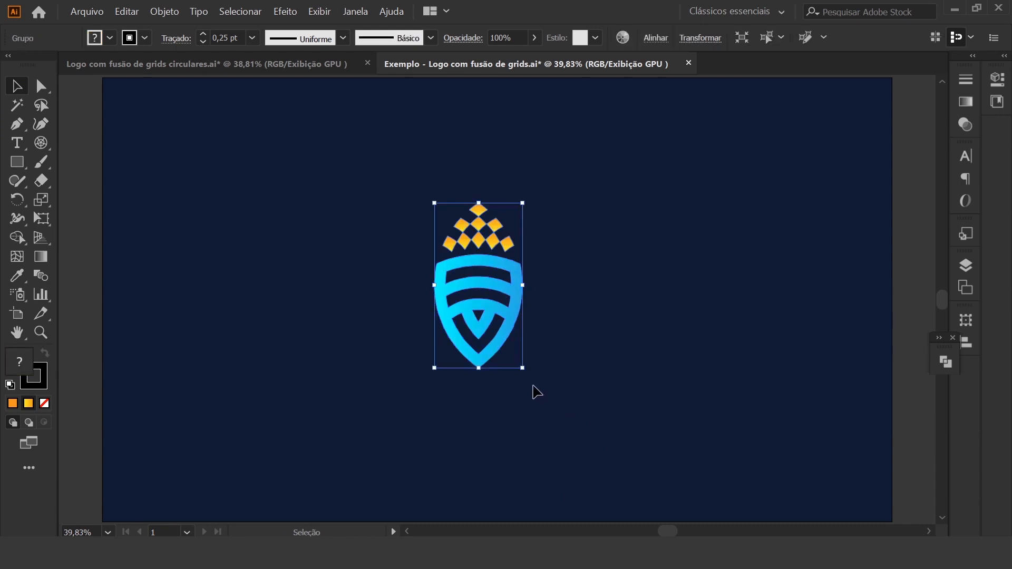
pyautogui.moveTo(523, 368); pyautogui.dragTo(591, 469)
pyautogui.moveTo(569, 415); pyautogui.dragTo(558, 360)
pyautogui.click(826, 306)
pyautogui.click(838, 353)
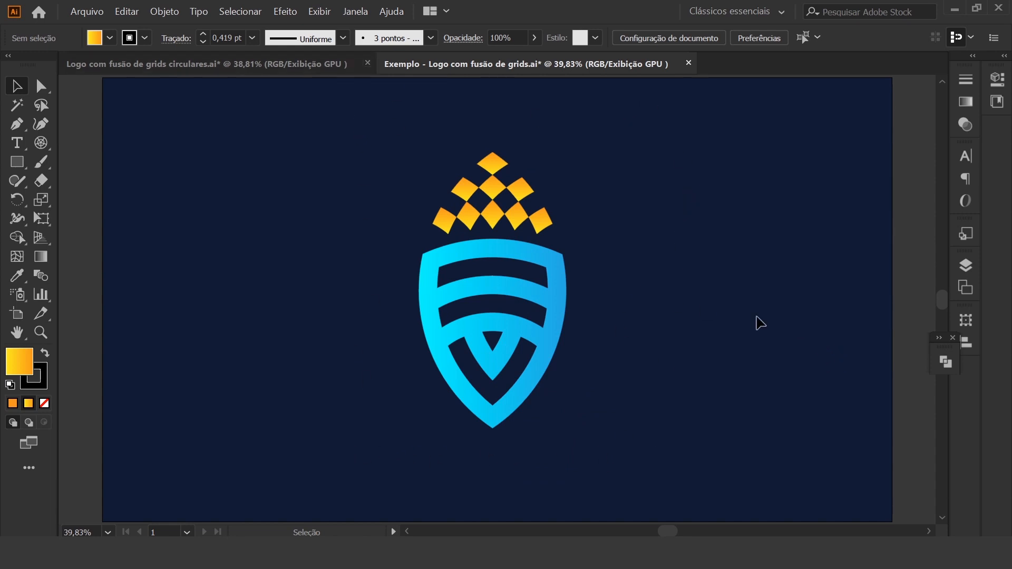
# Compare the coloured logo with the reference version in the document "Logo com fusão de grids circulares.ai"
pyautogui.click(172, 60)
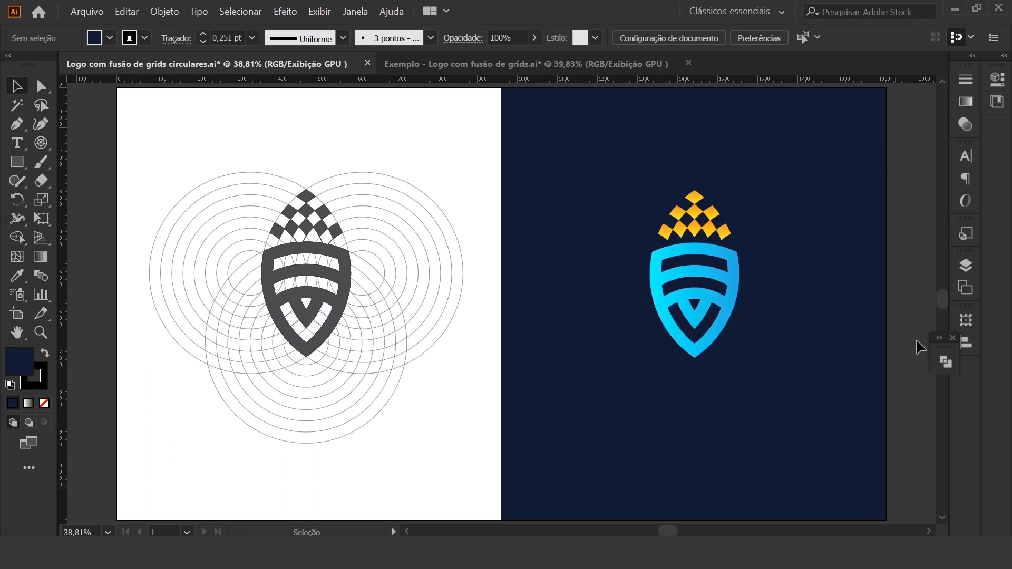
pyautogui.click(506, 65)
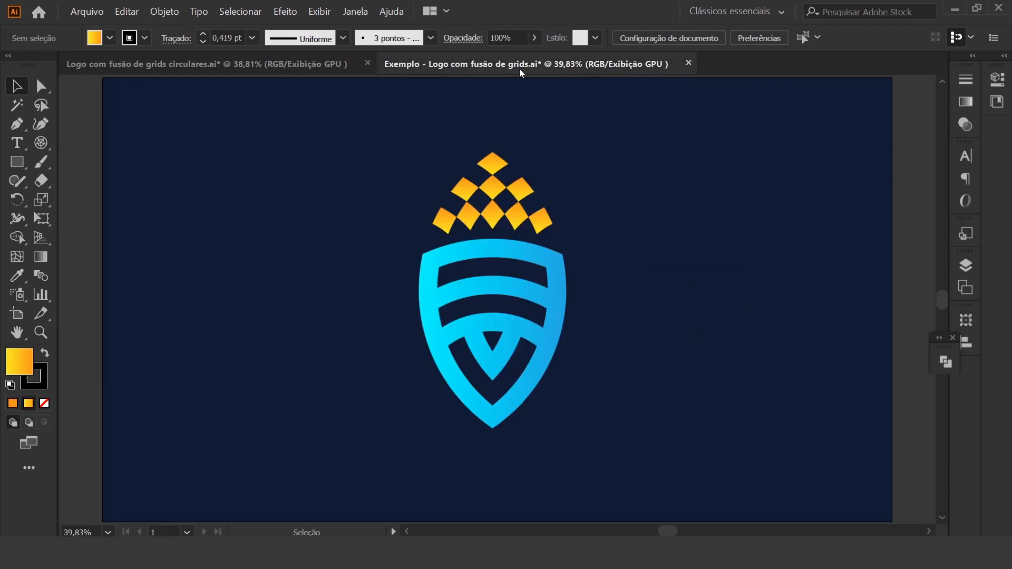